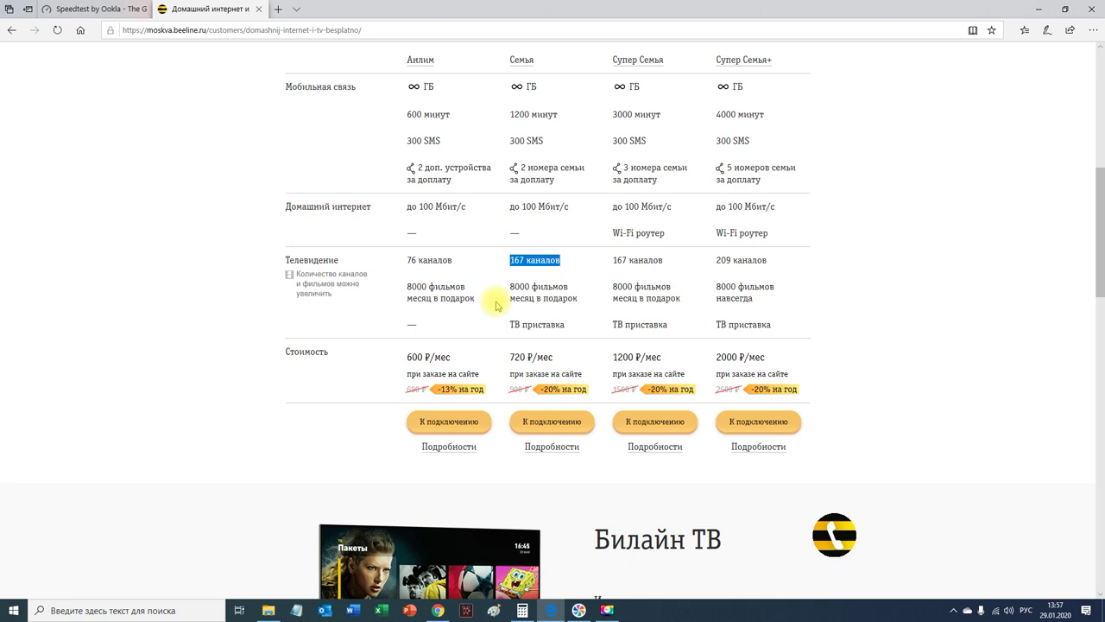
# Step: Finish reviewing the Beeline tariff prices, then switch Chrome to the M.Video router listing
pyautogui.scroll(-2, 497, 304)
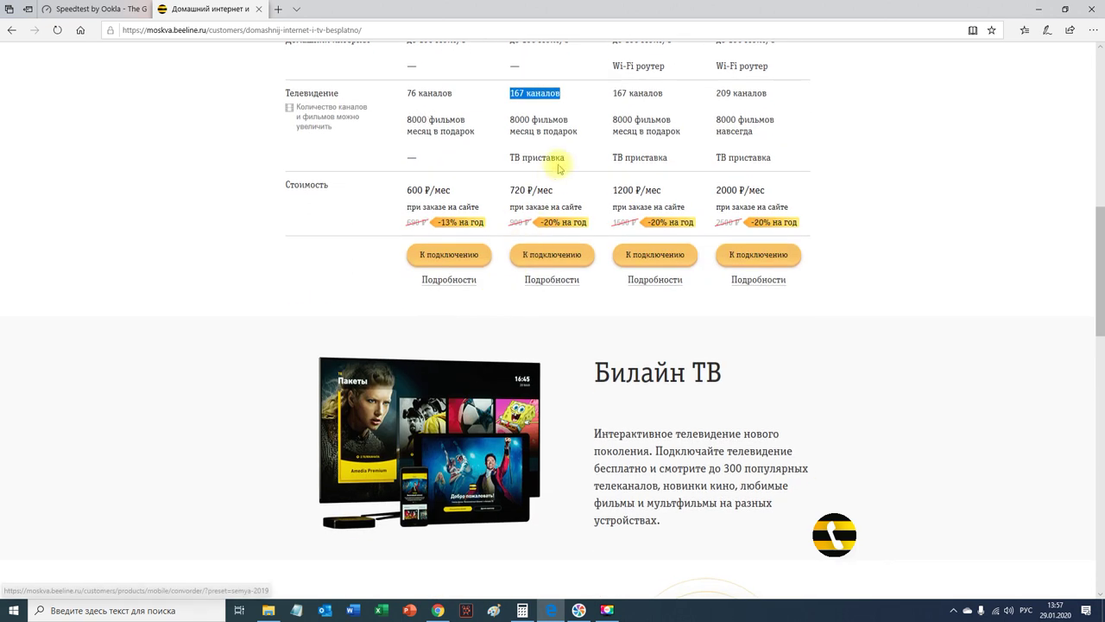
pyautogui.moveTo(563, 157); pyautogui.dragTo(507, 164)
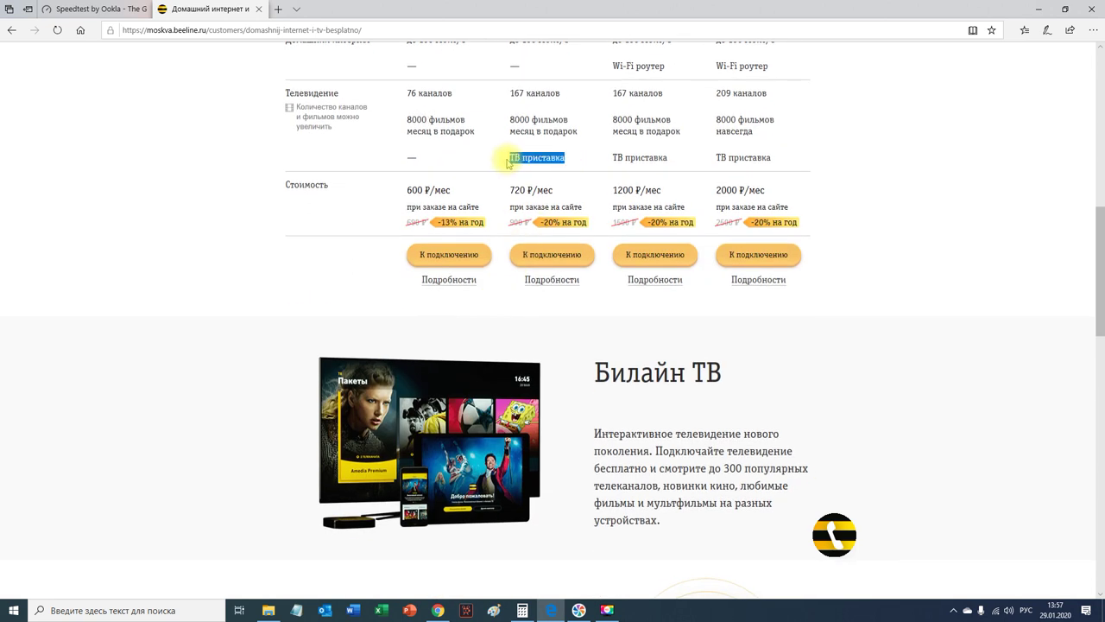
pyautogui.click(507, 224)
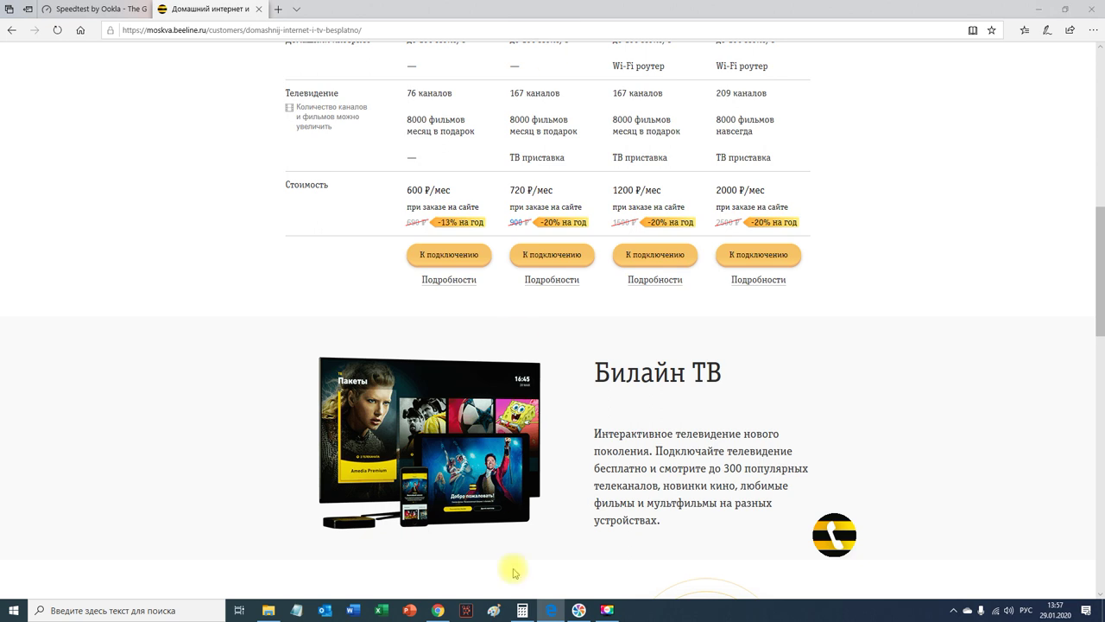
pyautogui.click(437, 610)
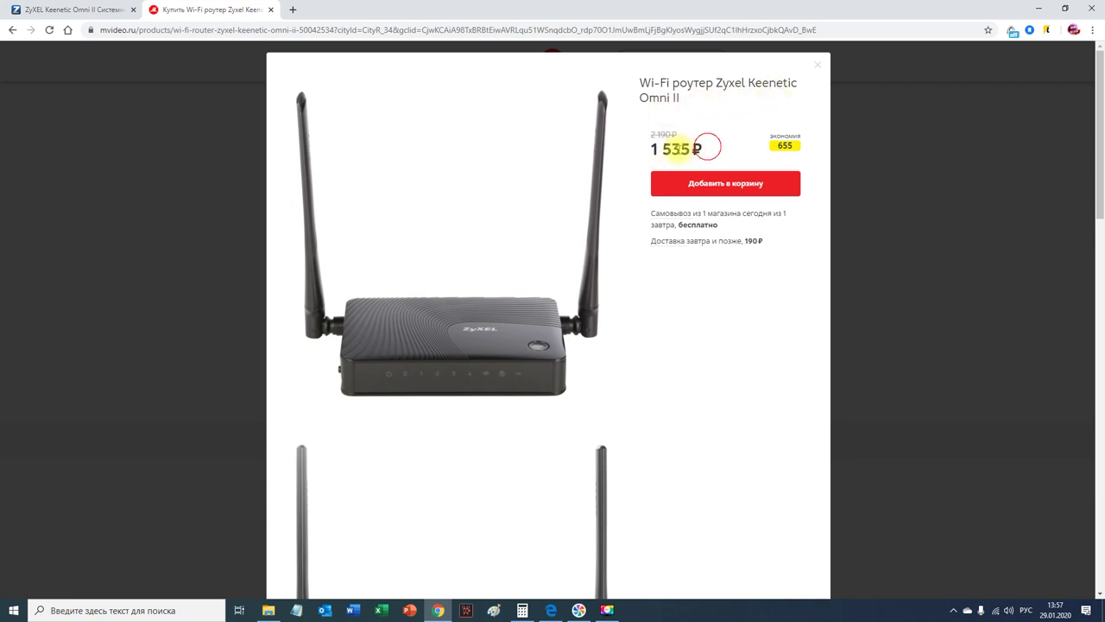
# Step: Highlight the 1 535 ₽ price and scroll the Omni II photo gallery to the retail box
pyautogui.moveTo(708, 145); pyautogui.dragTo(643, 151)
pyautogui.scroll(-6, 554, 234)
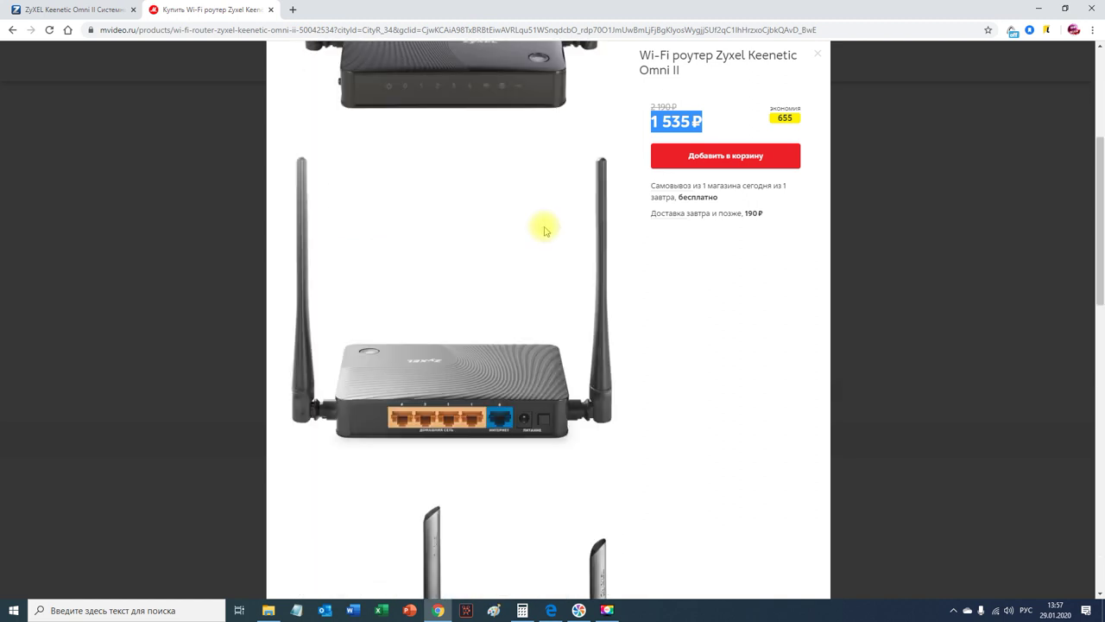
pyautogui.scroll(-5, 543, 228)
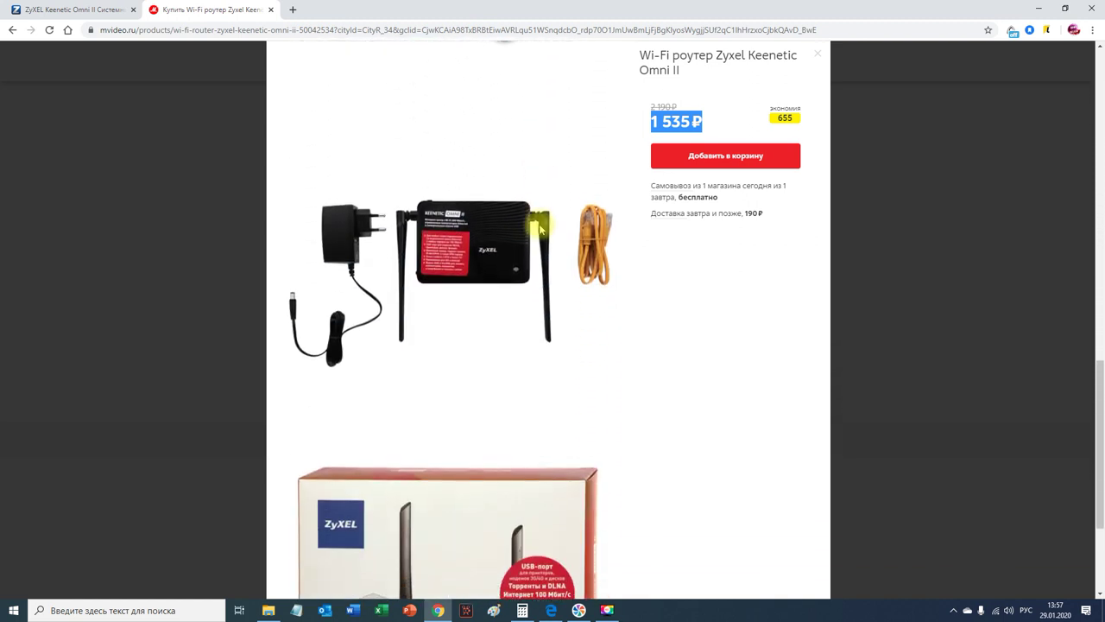
pyautogui.scroll(2, 537, 227)
pyautogui.scroll(1, 537, 227)
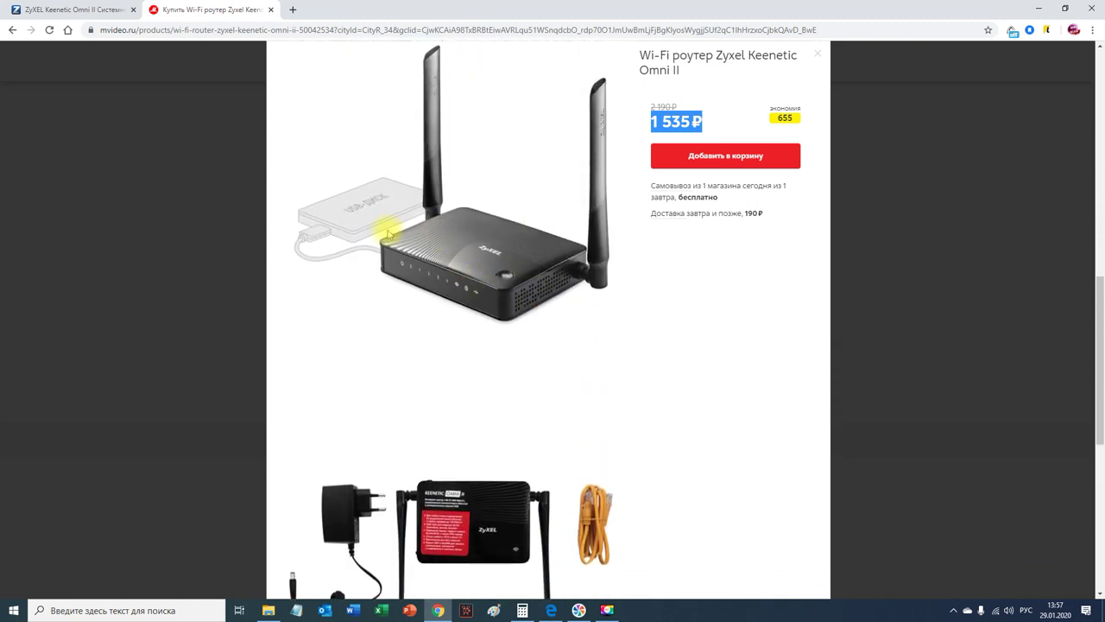
pyautogui.scroll(-4, 539, 233)
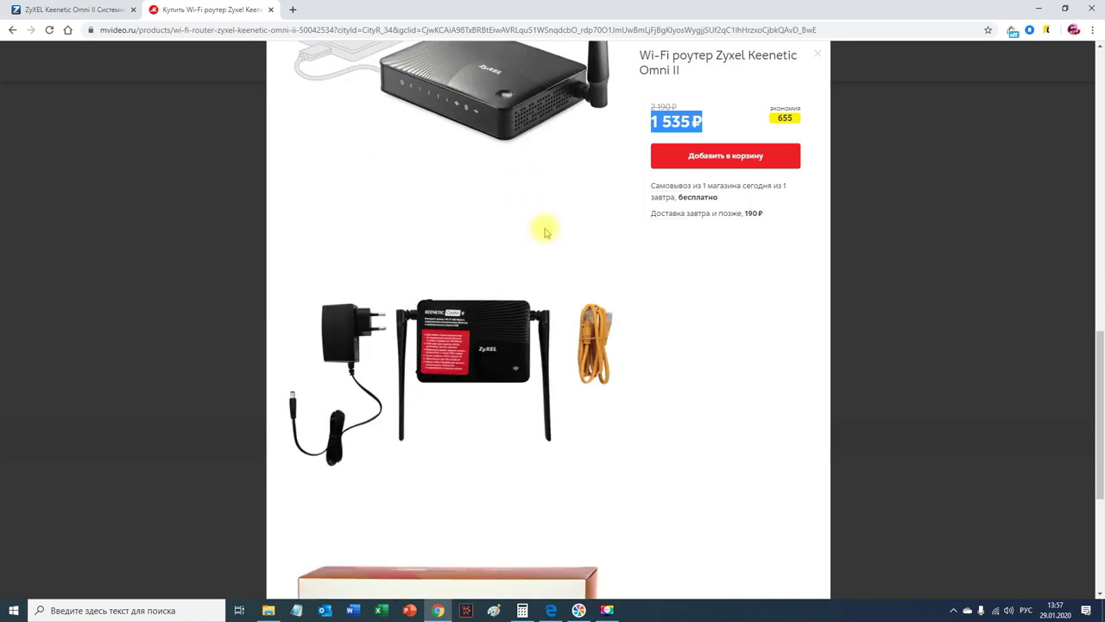
pyautogui.scroll(-1, 540, 235)
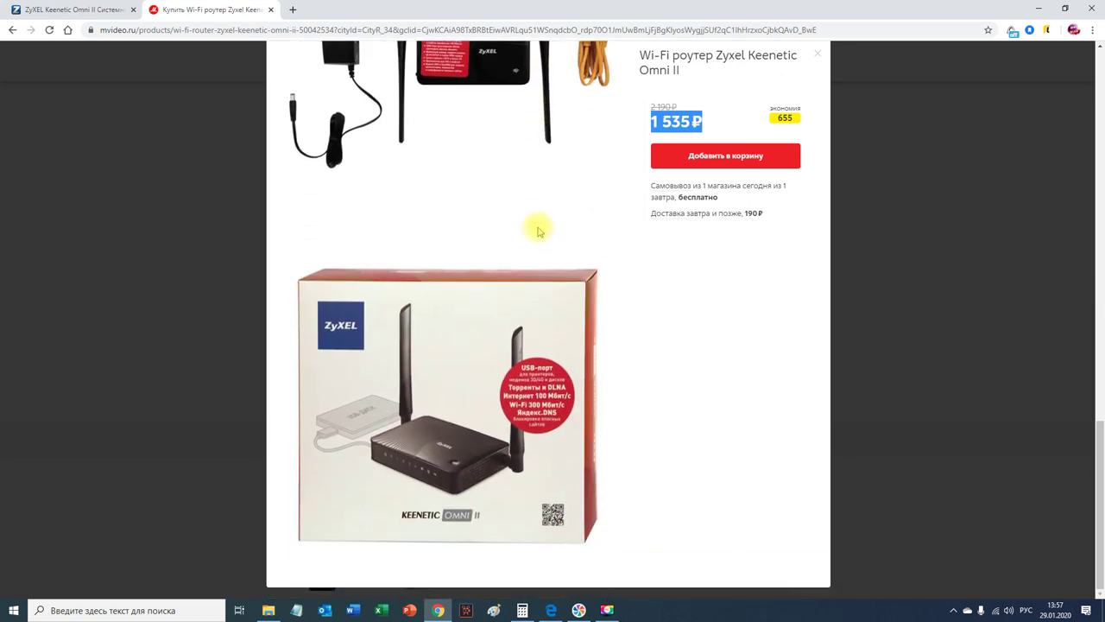
# Step: Go from the system monitor at my.keenetic.net to System parameters, scrolling to the restart options
pyautogui.click(73, 10)
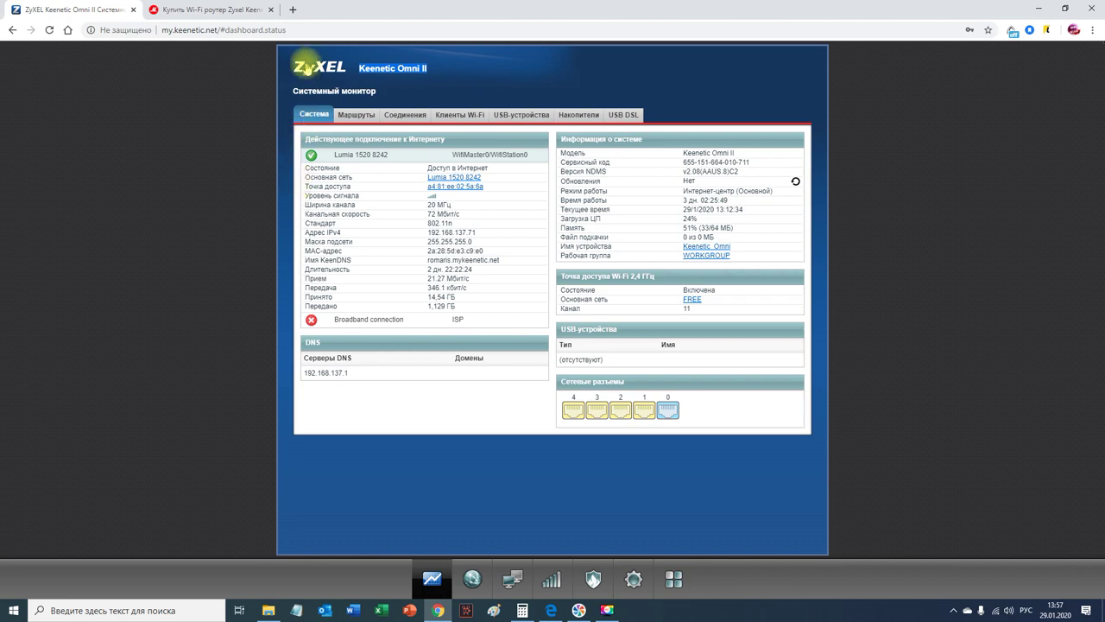
pyautogui.moveTo(217, 29); pyautogui.dragTo(159, 31)
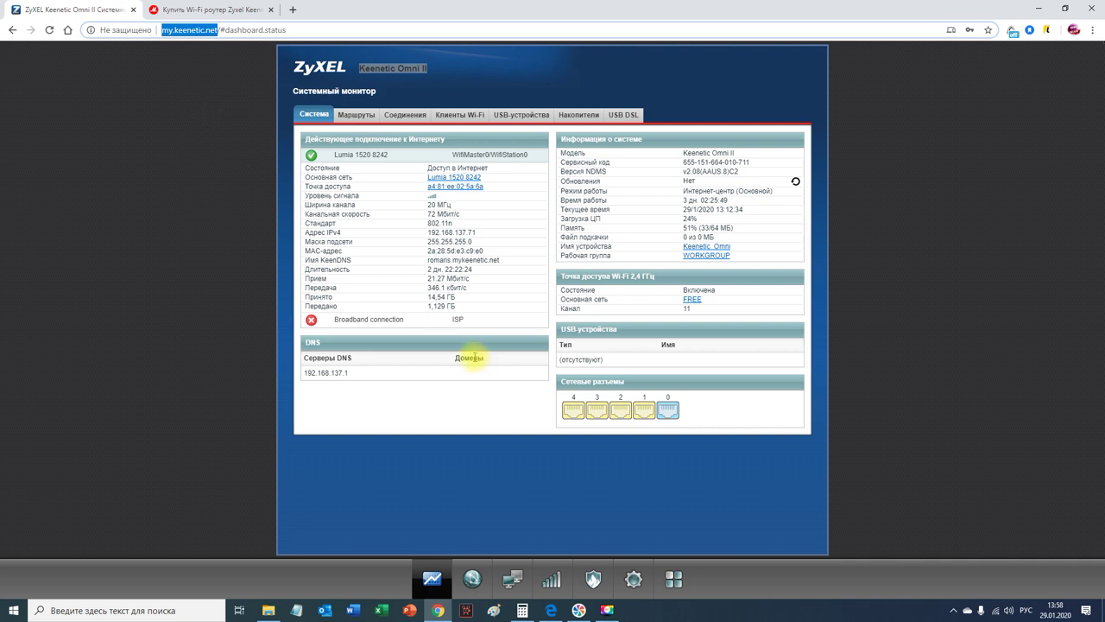
pyautogui.click(674, 581)
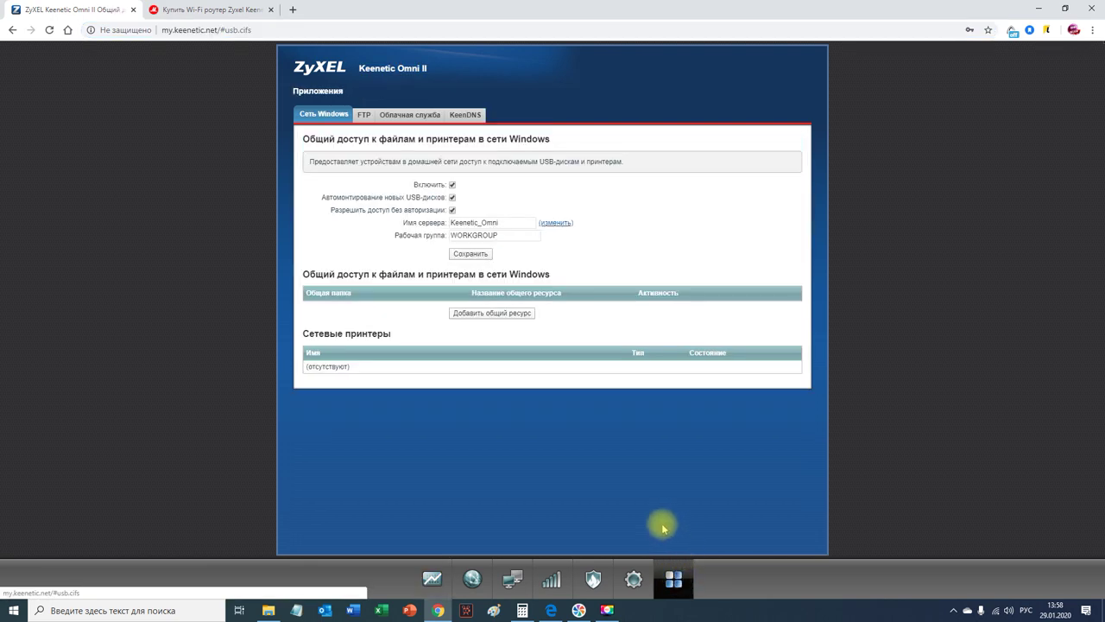
pyautogui.click(636, 577)
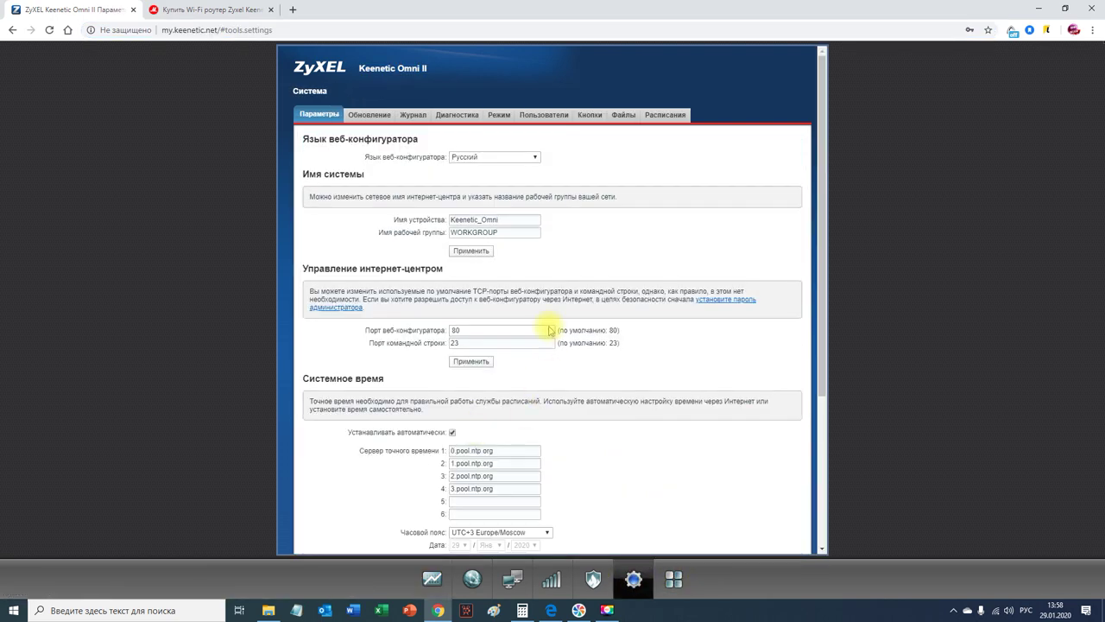
pyautogui.scroll(-2, 518, 320)
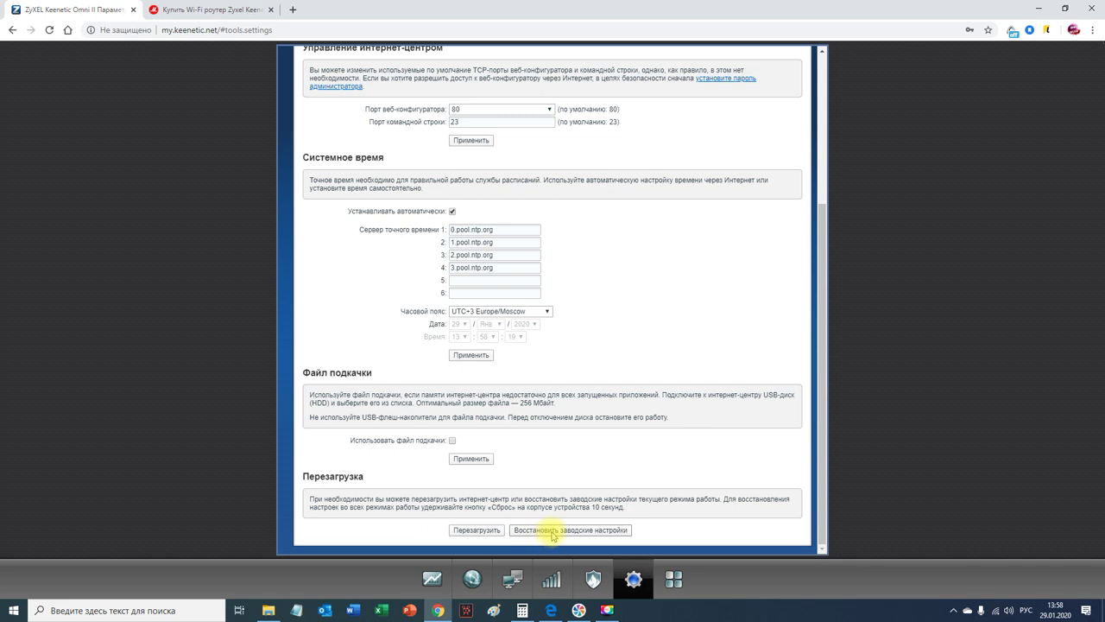
# Step: Restore the router's factory settings and reconnect the PC to the default Keenetic-3893 Wi-Fi
pyautogui.click(552, 530)
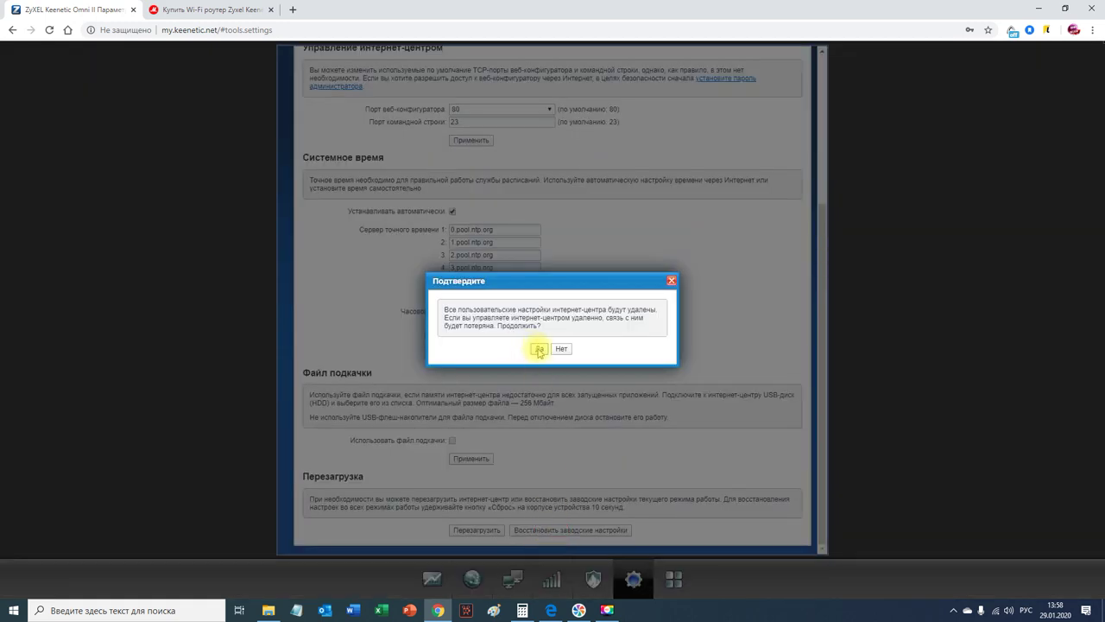
pyautogui.click(537, 348)
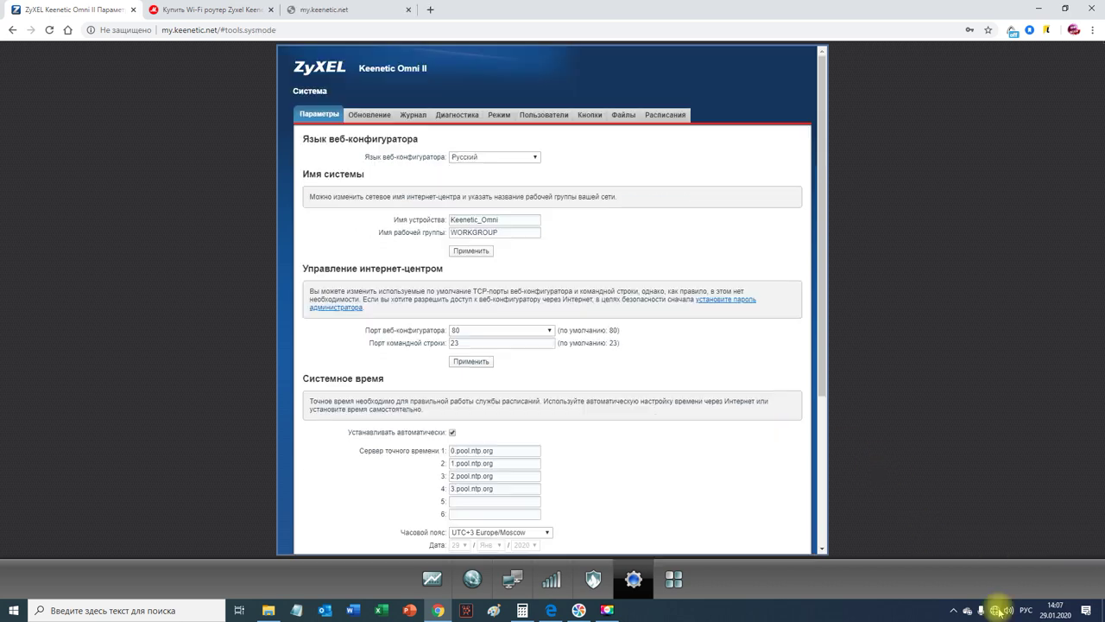
pyautogui.click(996, 610)
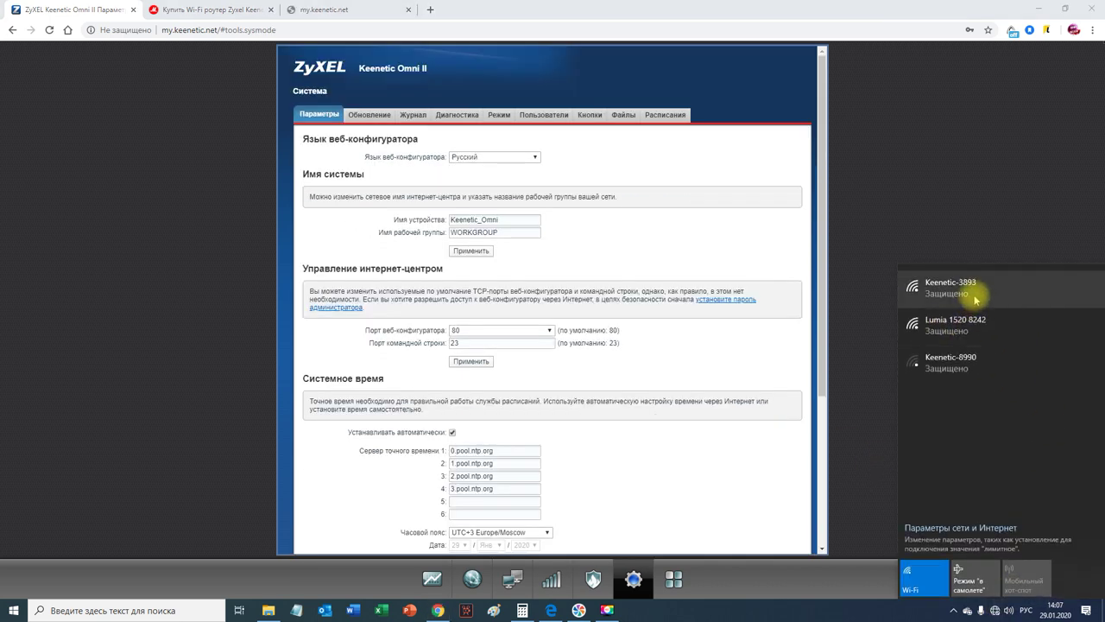
pyautogui.click(977, 298)
pyautogui.click(1031, 340)
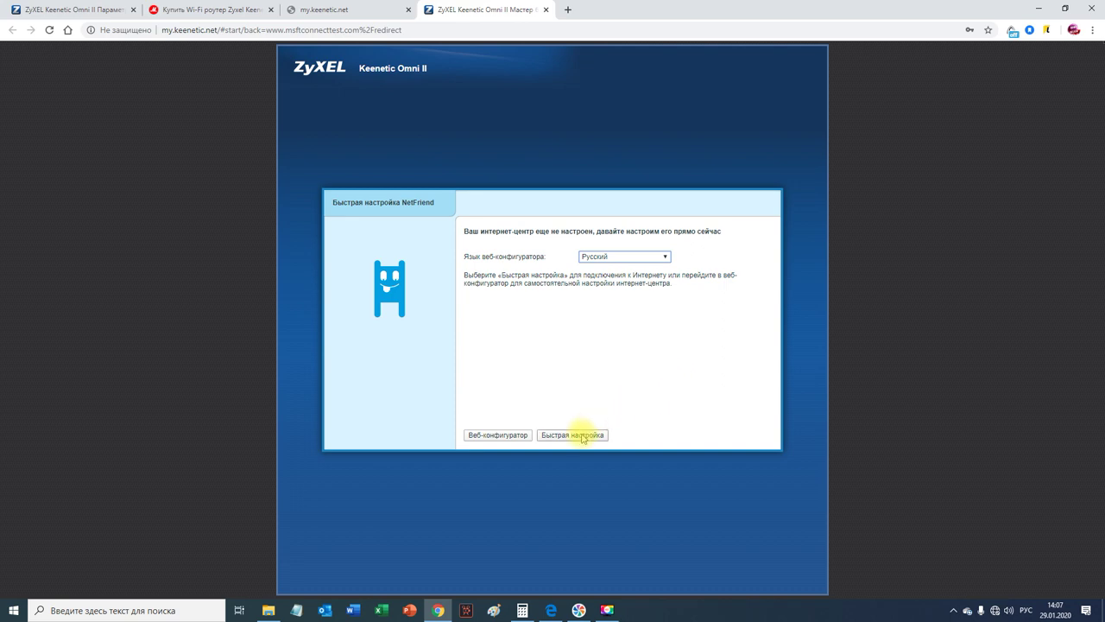
# Step: Skip NetFriend for the web configurator, leave the admin password unset, and show internet connections
pyautogui.click(511, 437)
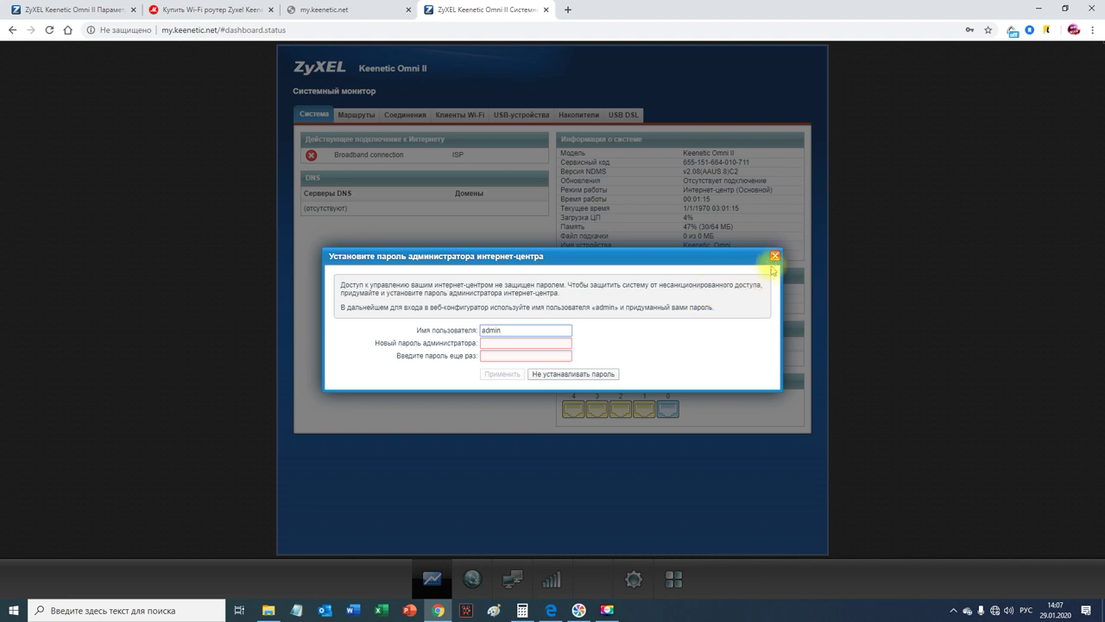
pyautogui.click(775, 256)
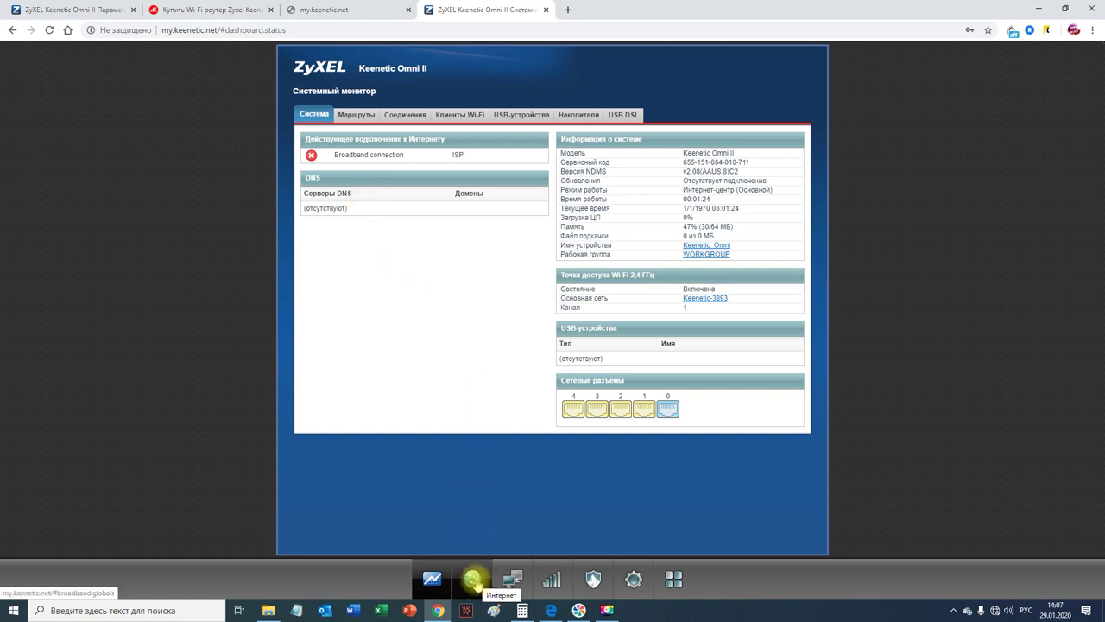
pyautogui.click(474, 580)
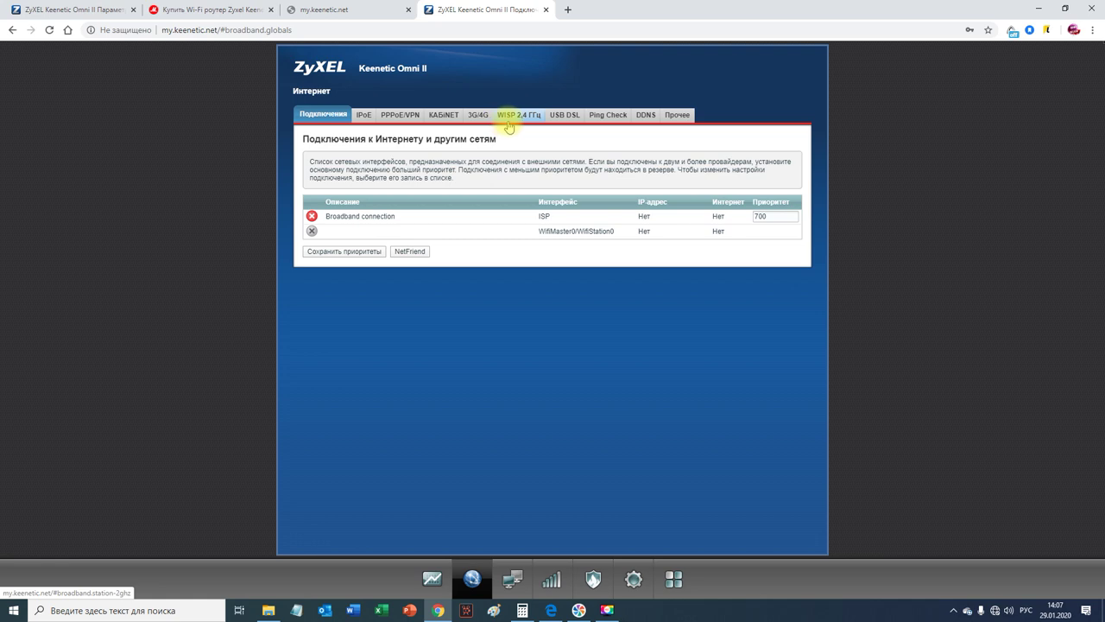
# Step: Enable the WISP 2,4 ГГц wireless-provider connection
pyautogui.click(516, 121)
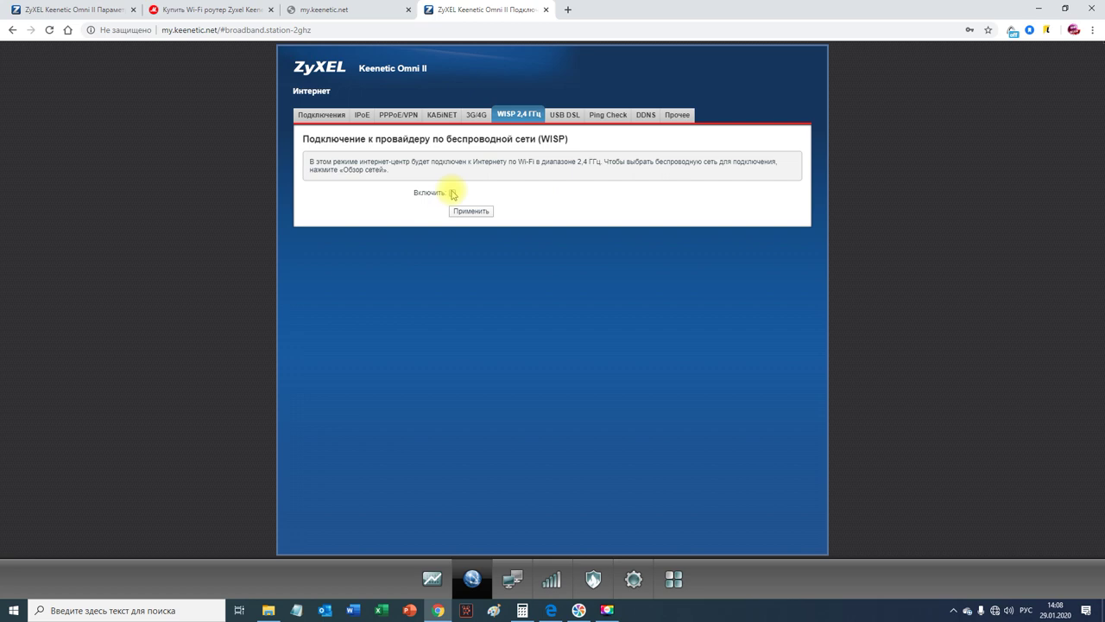
pyautogui.click(452, 193)
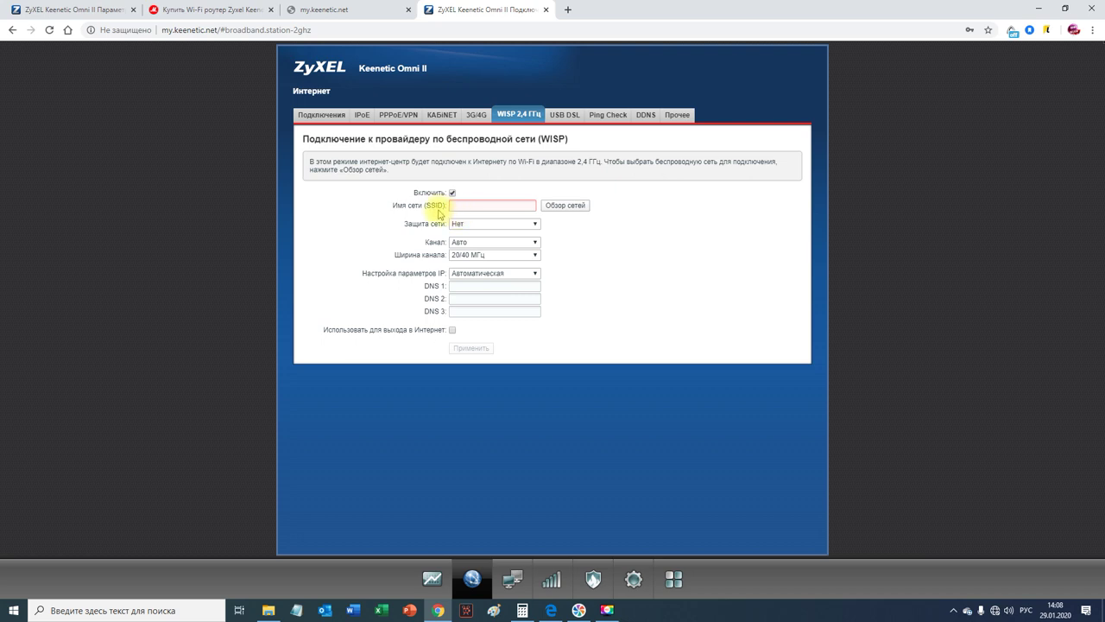
# Step: Link WISP to the Lumia 1520 8242 hotspot with its network key, enable internet use, and apply
pyautogui.click(564, 208)
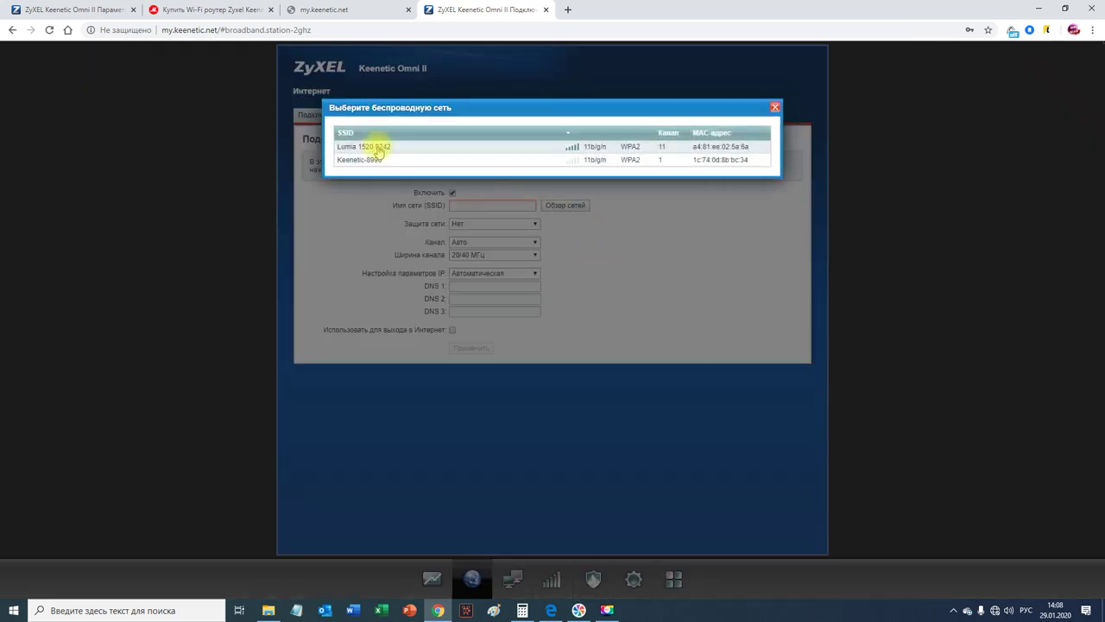
pyautogui.click(573, 147)
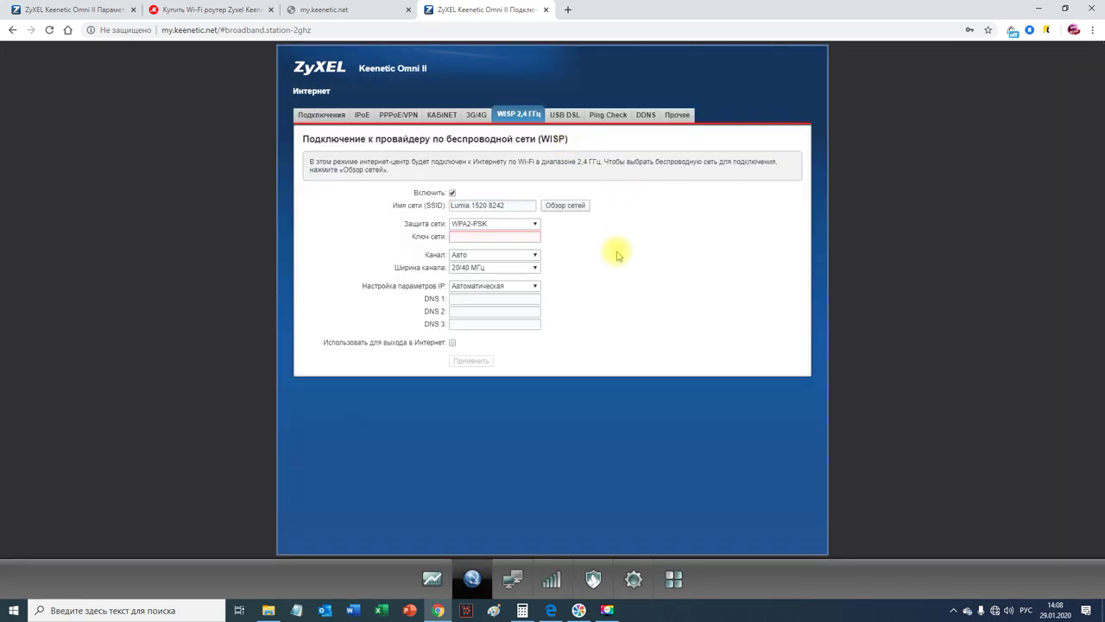
pyautogui.click(458, 235)
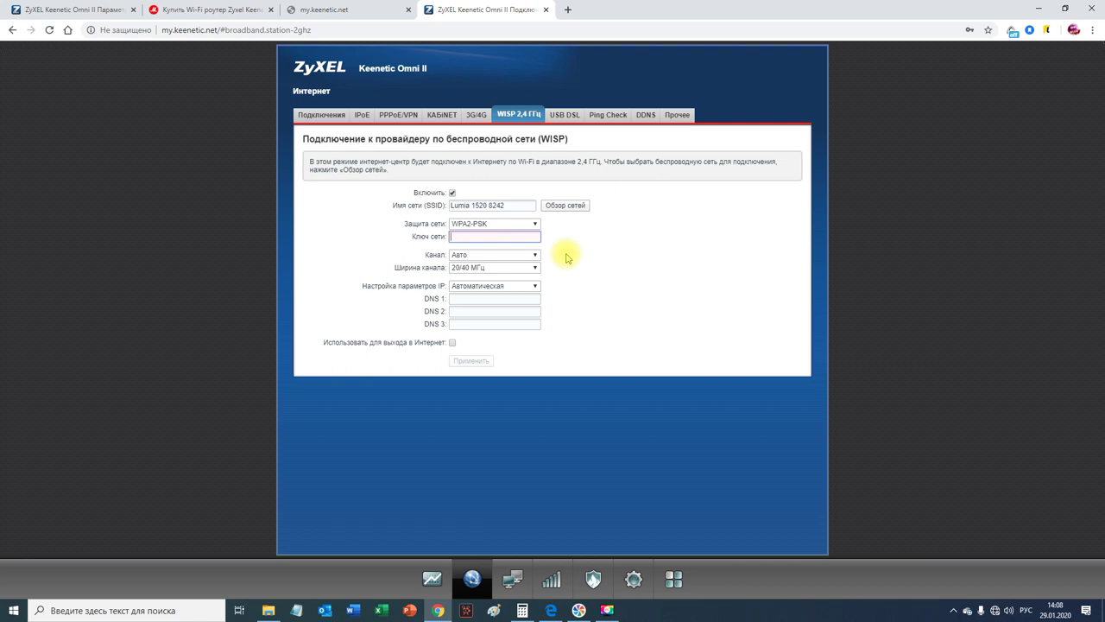
pyautogui.write('5')
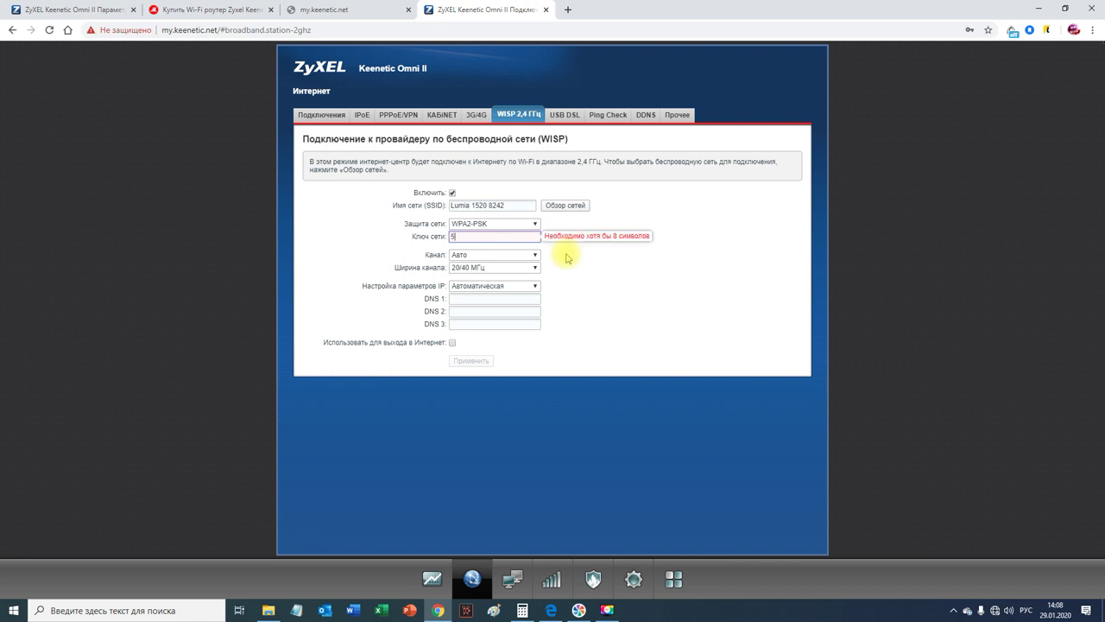
pyautogui.write('5555555')
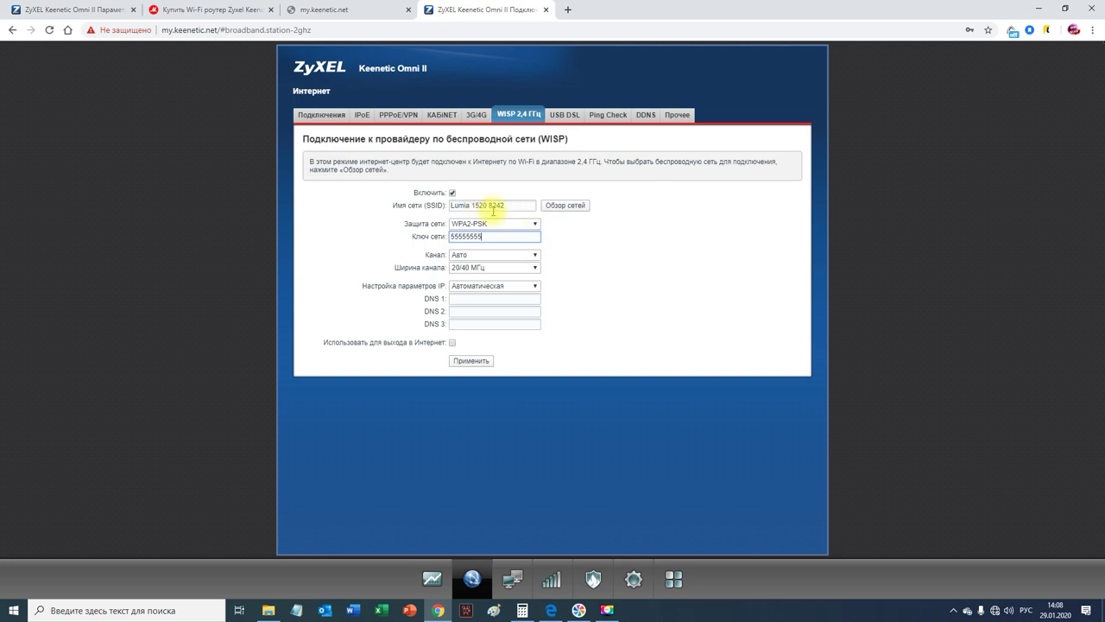
pyautogui.click(452, 345)
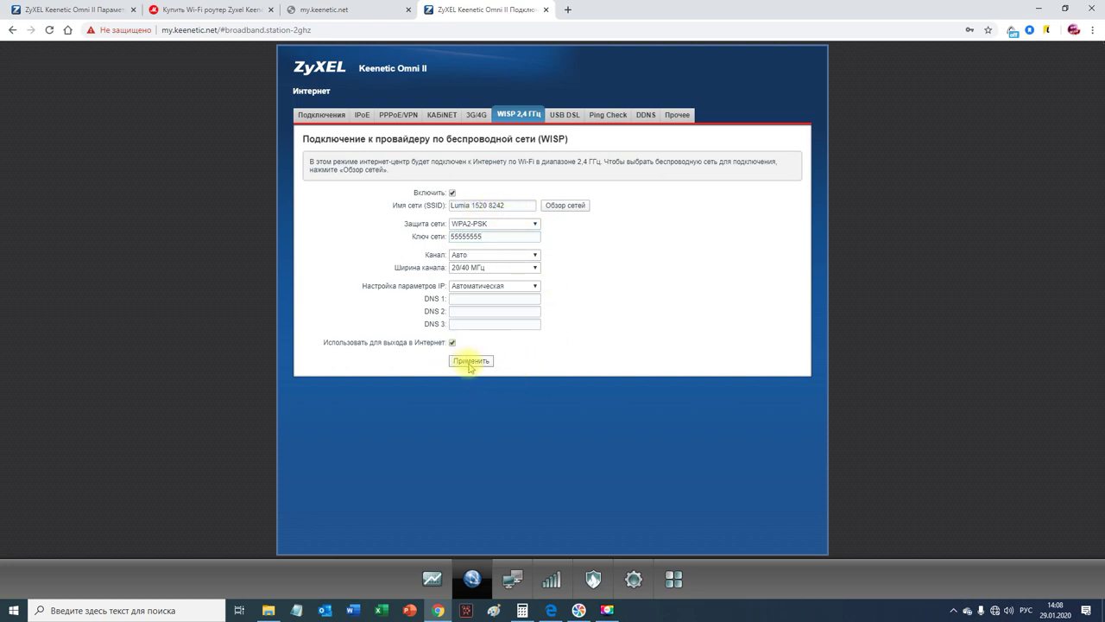
pyautogui.click(470, 362)
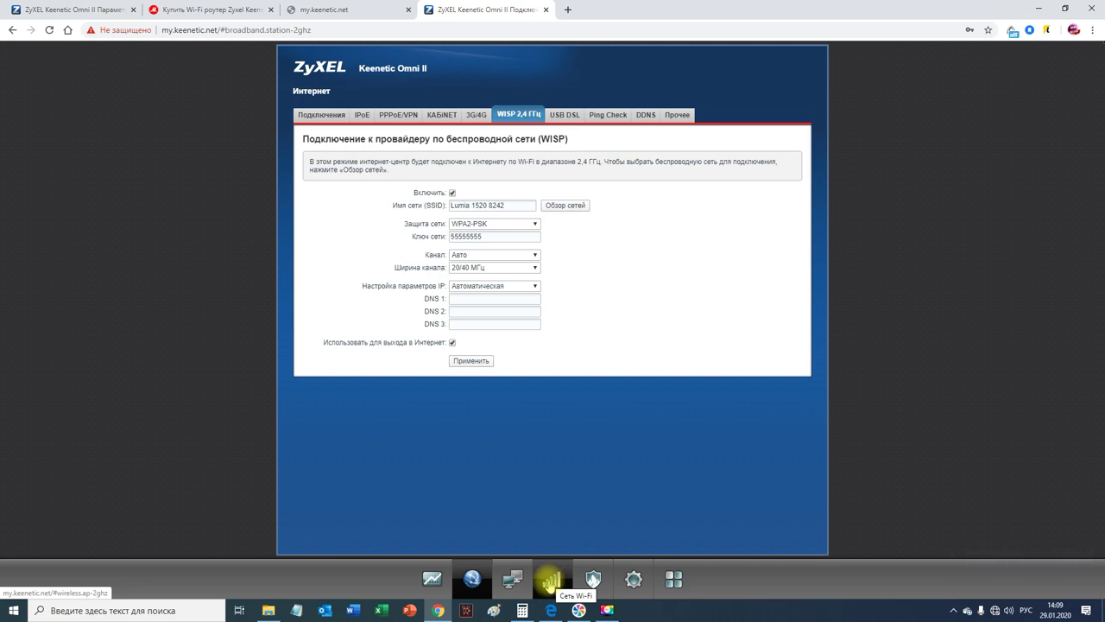
# Step: Set the 2.4 GHz access point SSID to FREE with WPA-PSK + WPA2-PSK and a new network key
pyautogui.click(550, 580)
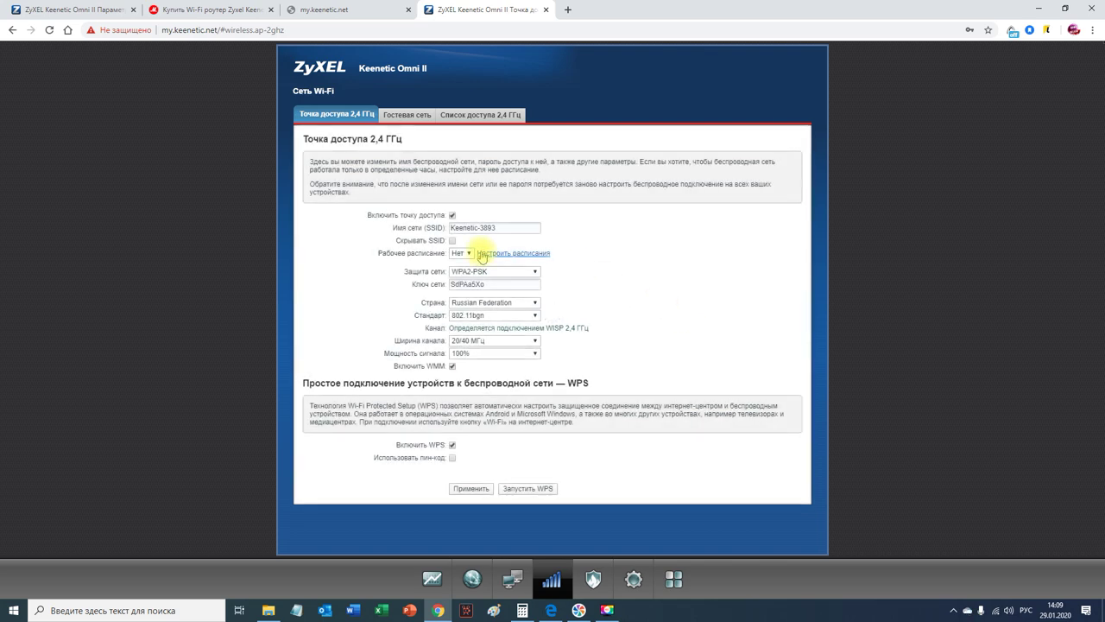
pyautogui.tripleClick(501, 229)
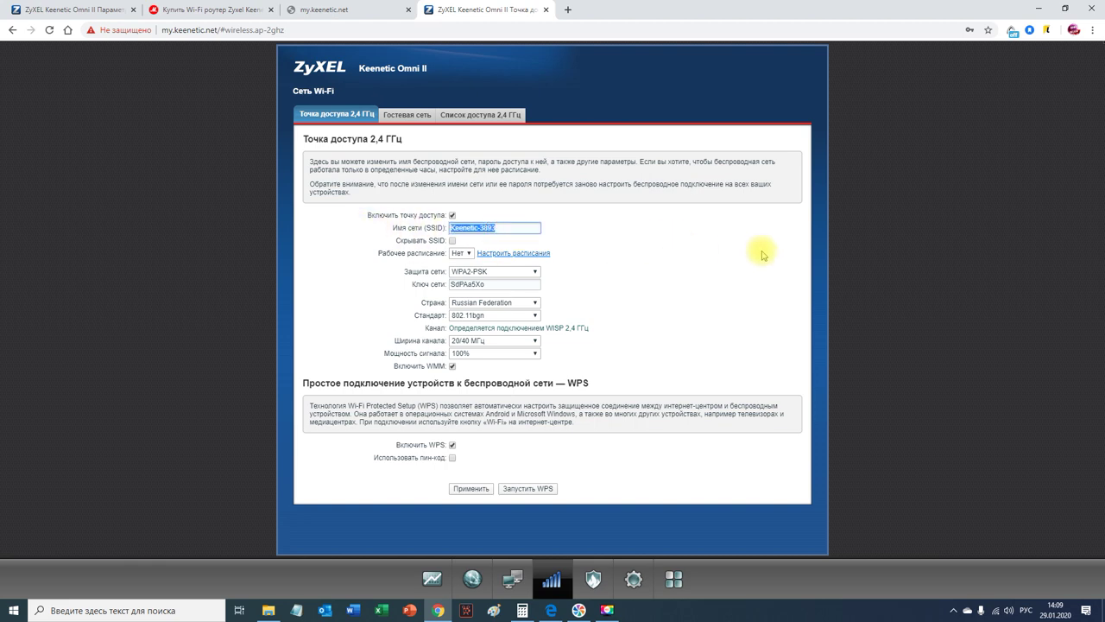
pyautogui.hotkey('alt', 'shift')
pyautogui.write('FREE')
pyautogui.click(499, 272)
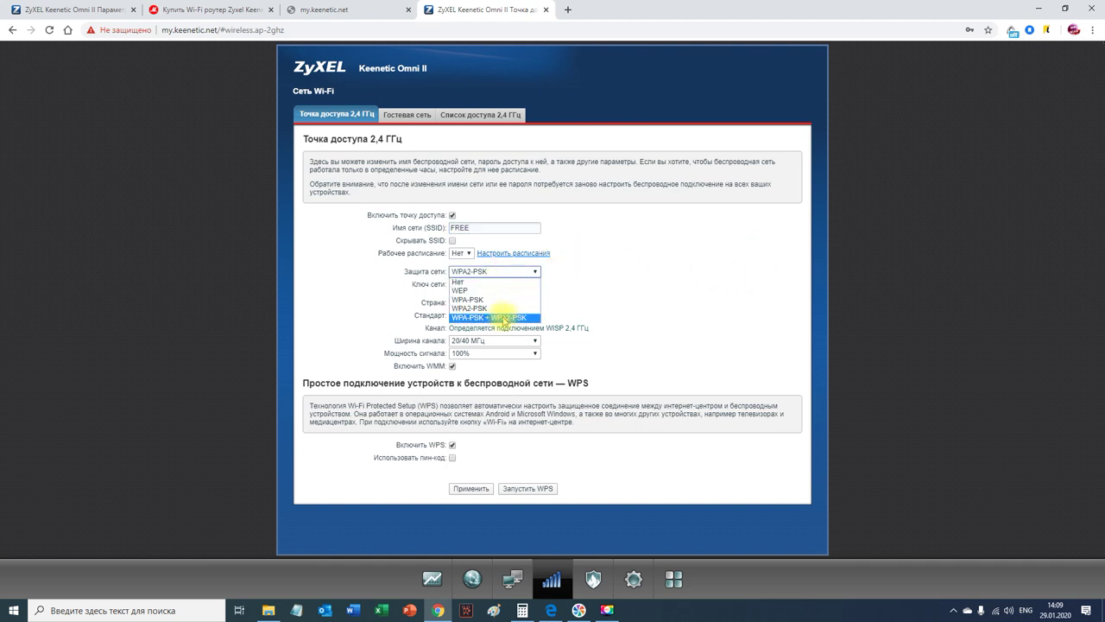
pyautogui.click(499, 317)
pyautogui.moveTo(496, 284); pyautogui.dragTo(396, 286)
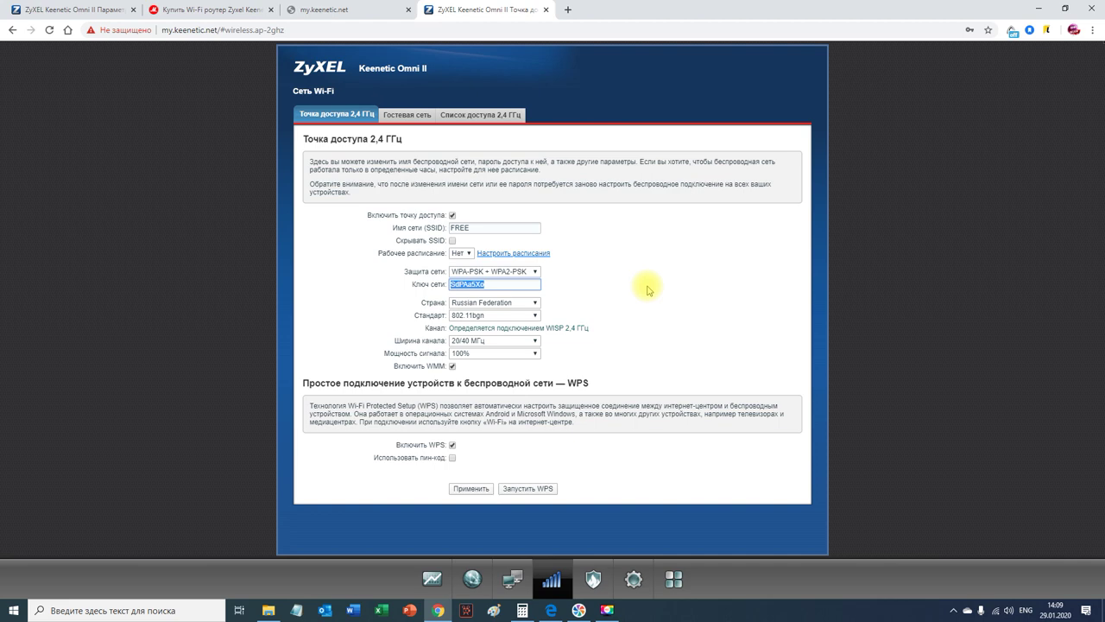
pyautogui.write('999')
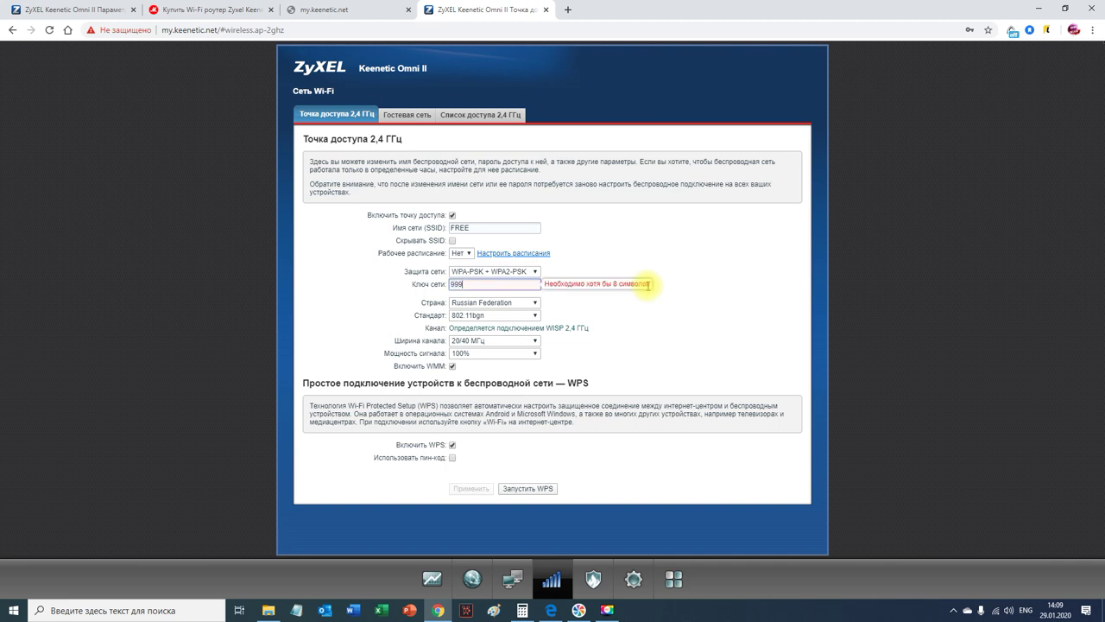
pyautogui.write('99999')
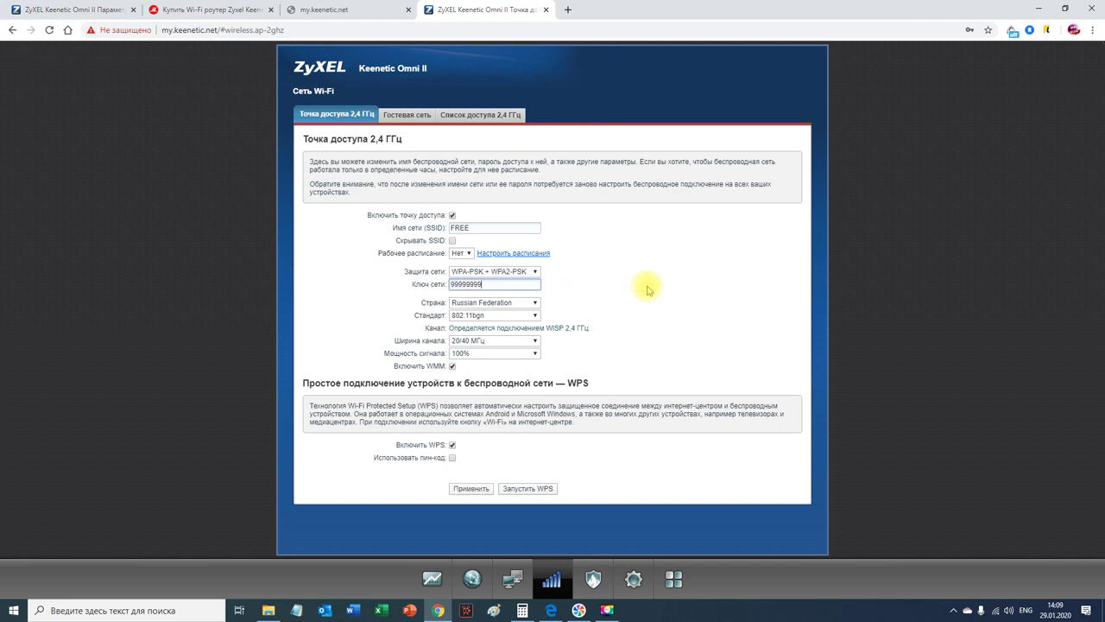
pyautogui.click(670, 289)
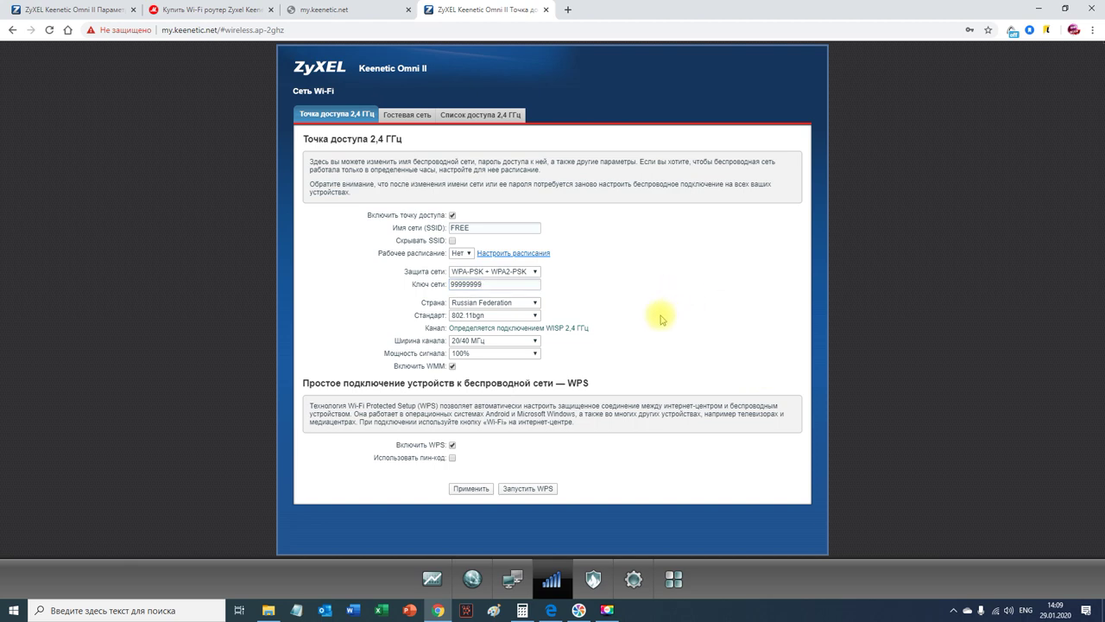
pyautogui.click(470, 489)
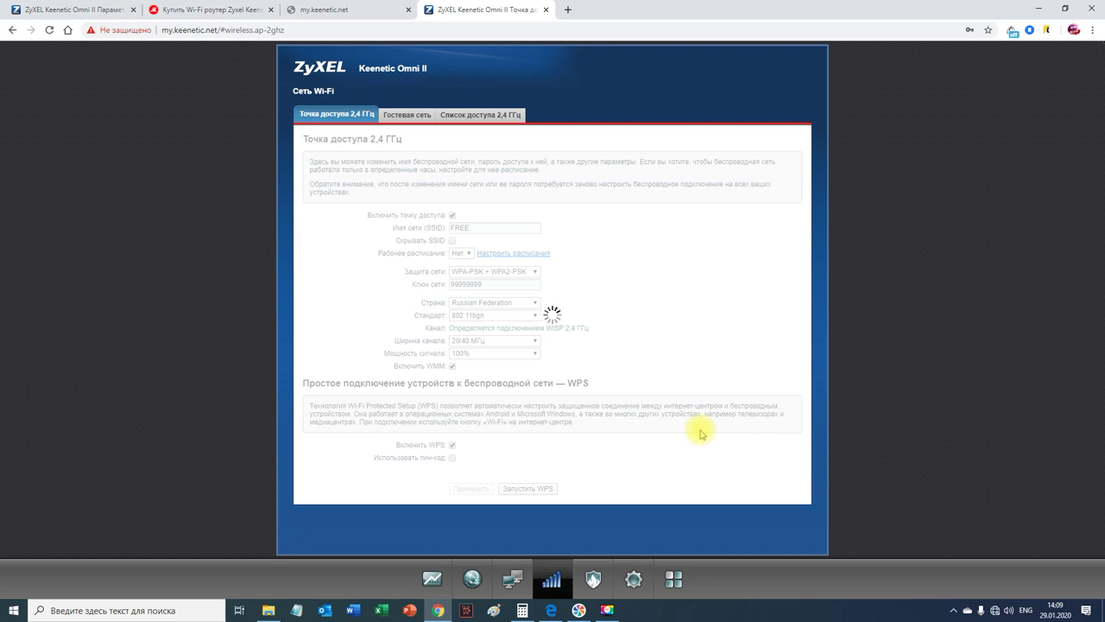
# Step: Connect the PC to the FREE Wi-Fi network and return to the router's system monitor
pyautogui.click(996, 610)
pyautogui.click(981, 313)
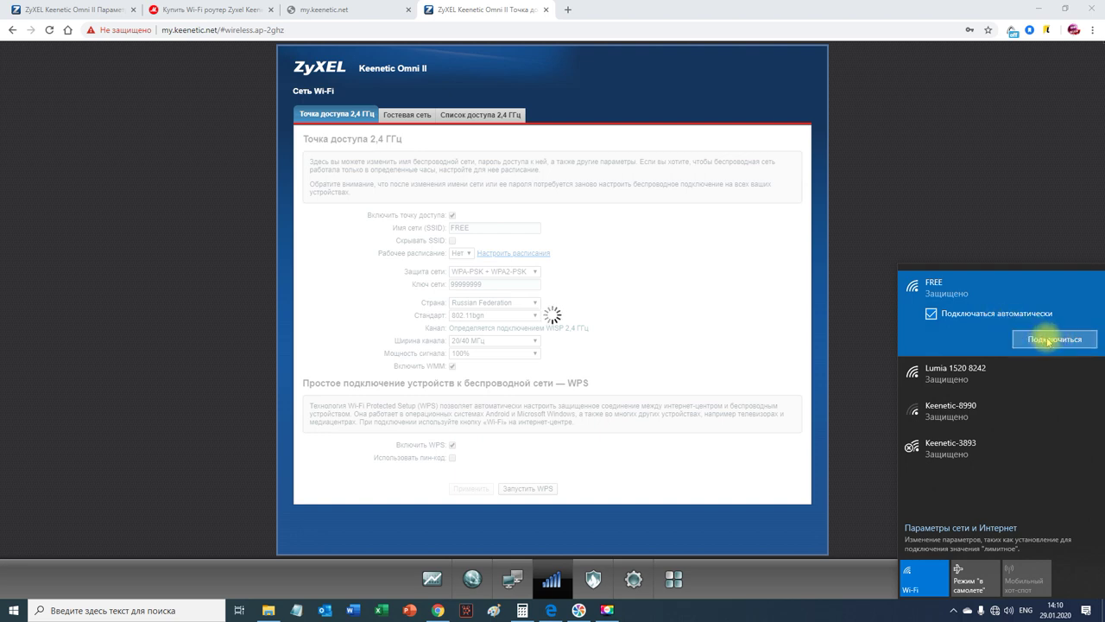
pyautogui.click(1049, 338)
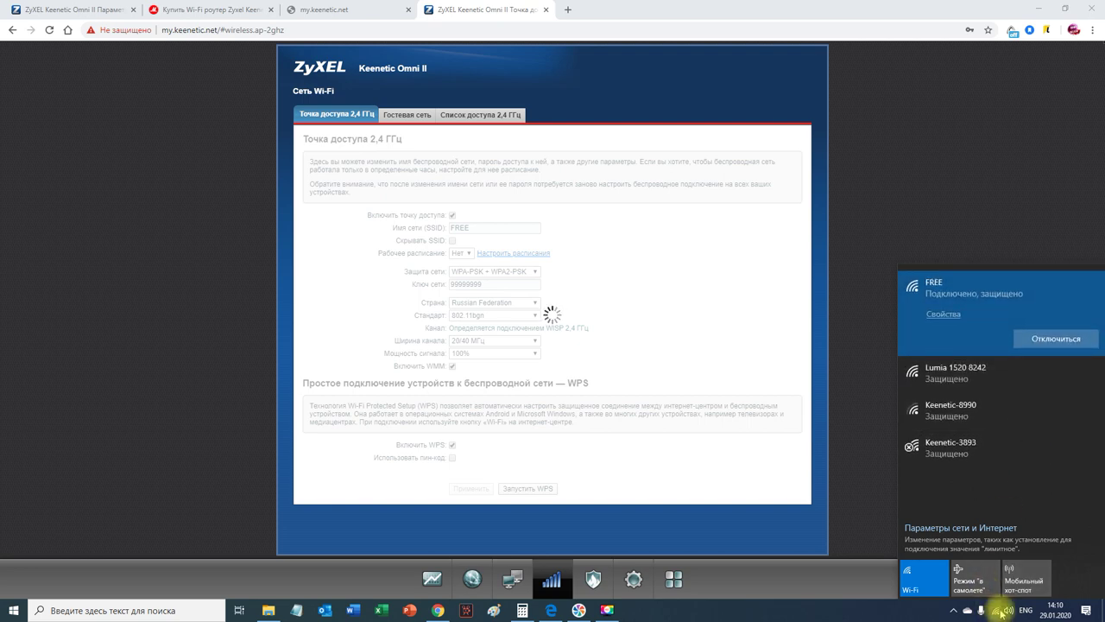
pyautogui.click(995, 217)
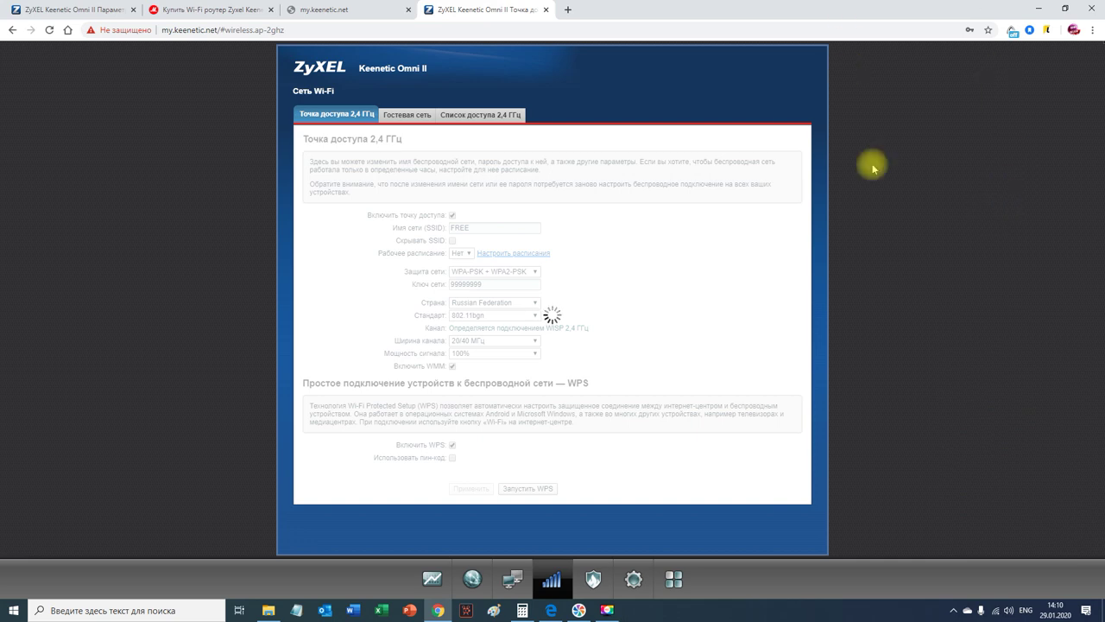
pyautogui.click(429, 581)
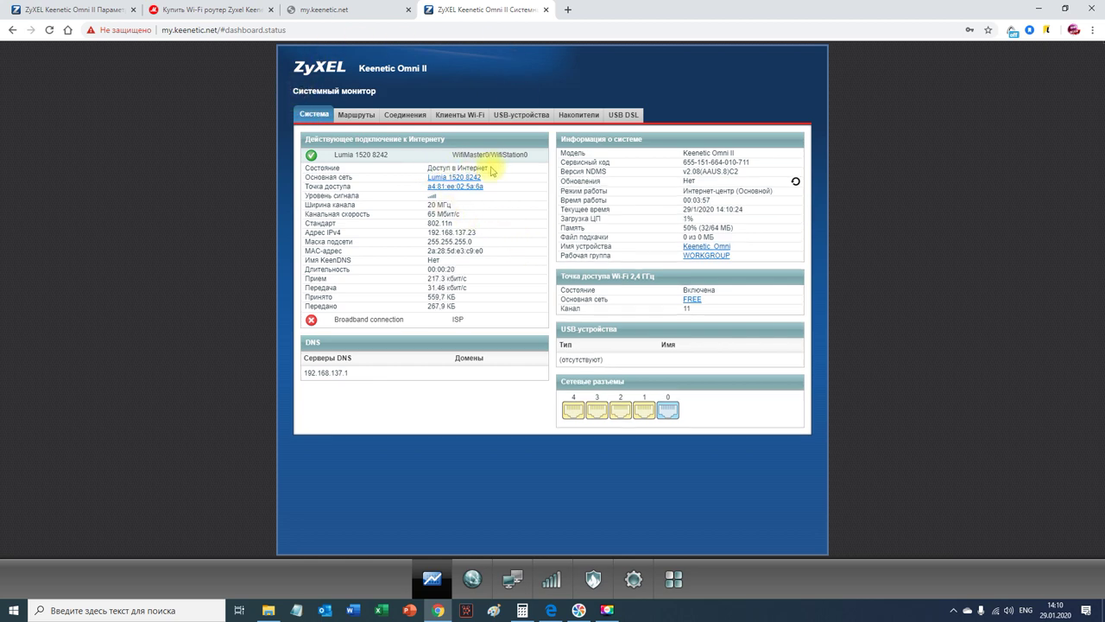
# Step: Highlight the Lumia 1520 8242 uplink and the FREE access point on the system monitor
pyautogui.moveTo(486, 178); pyautogui.dragTo(429, 182)
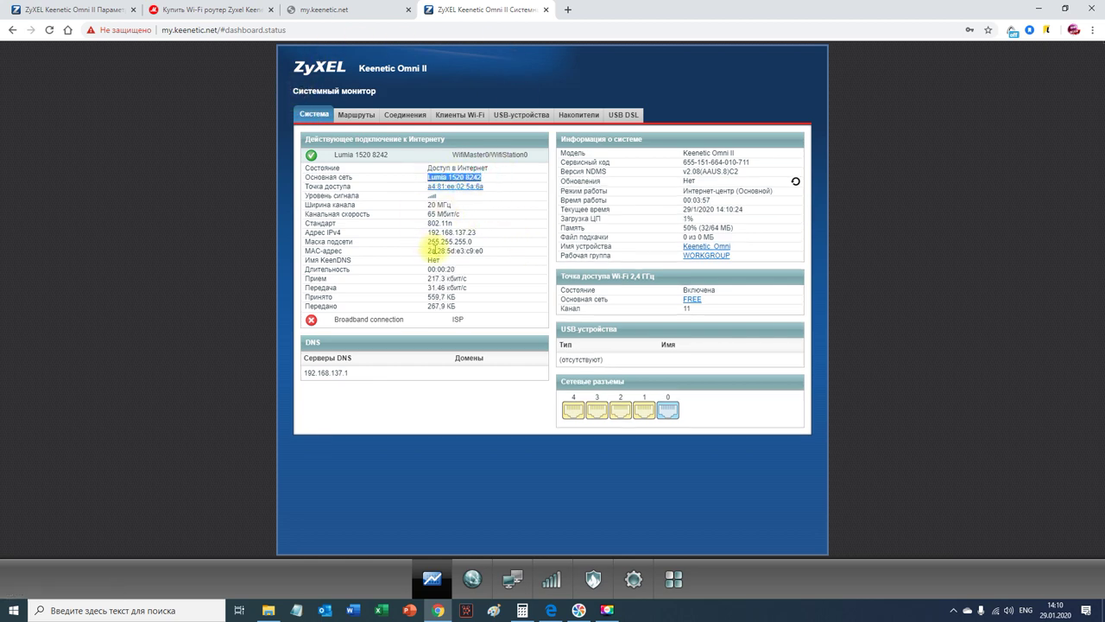
pyautogui.moveTo(720, 301); pyautogui.dragTo(680, 299)
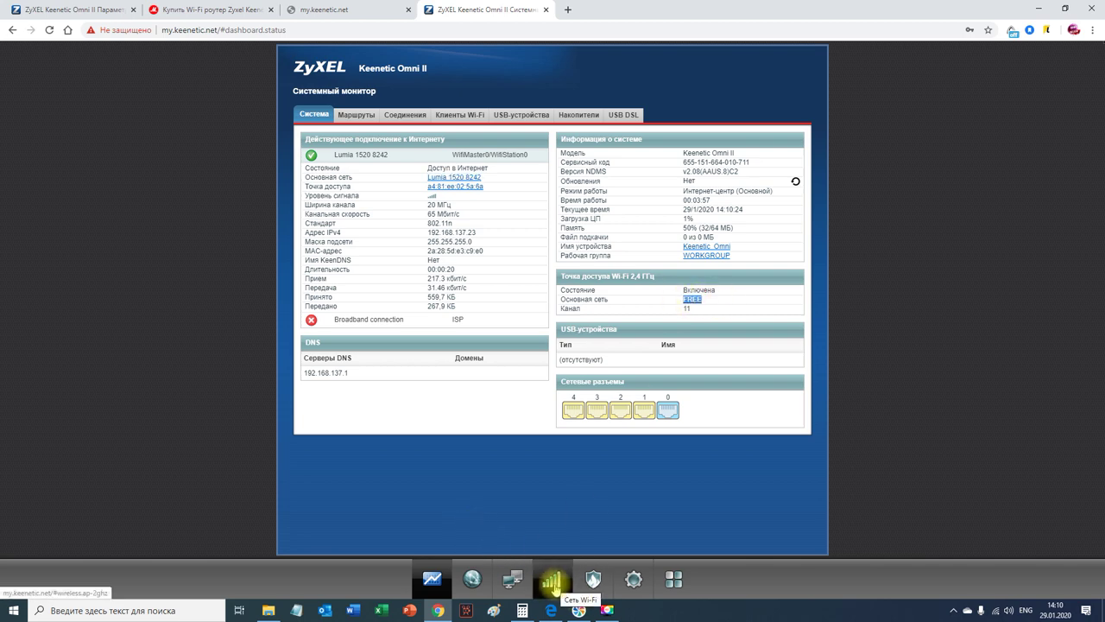
# Step: Reload the Speedtest page in Edge, confirm the PC is on FREE Wi-Fi, and start a new test
pyautogui.click(551, 610)
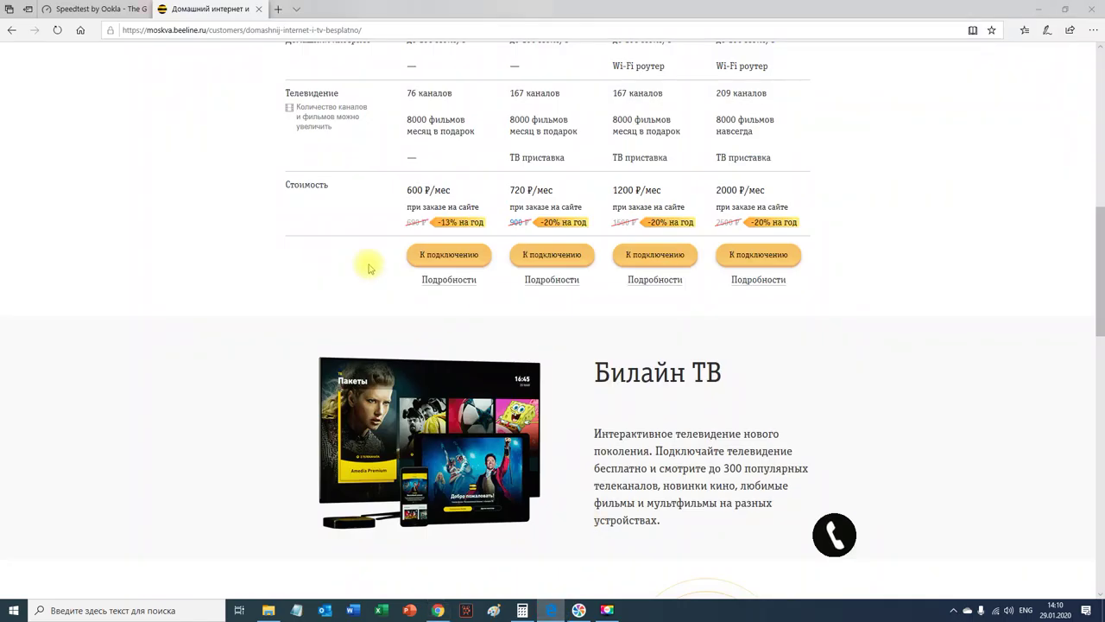
pyautogui.click(112, 9)
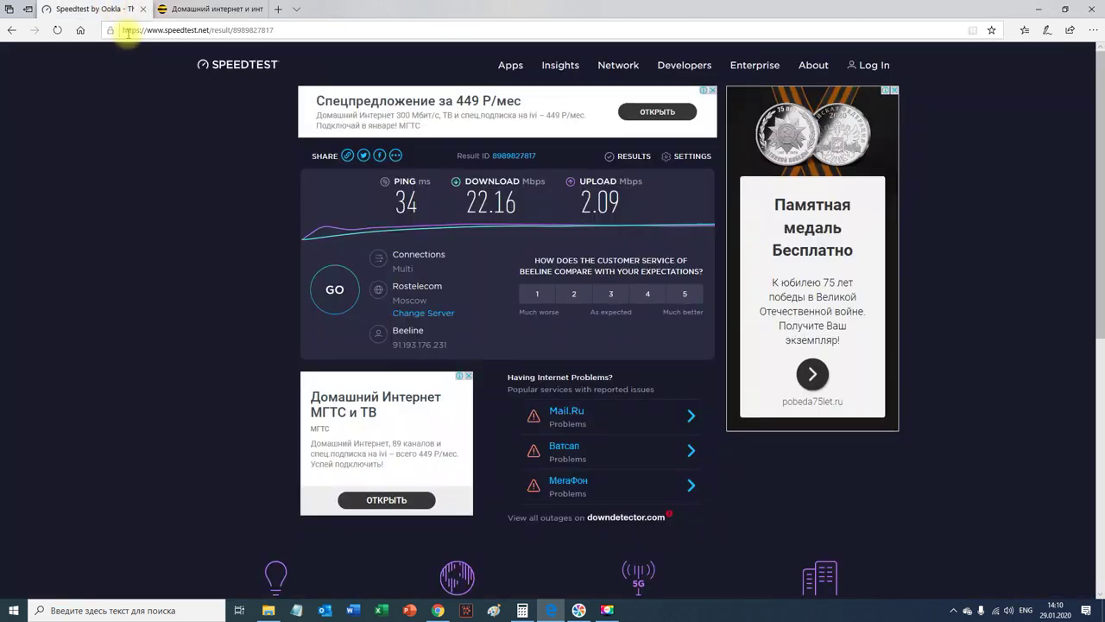
pyautogui.click(57, 29)
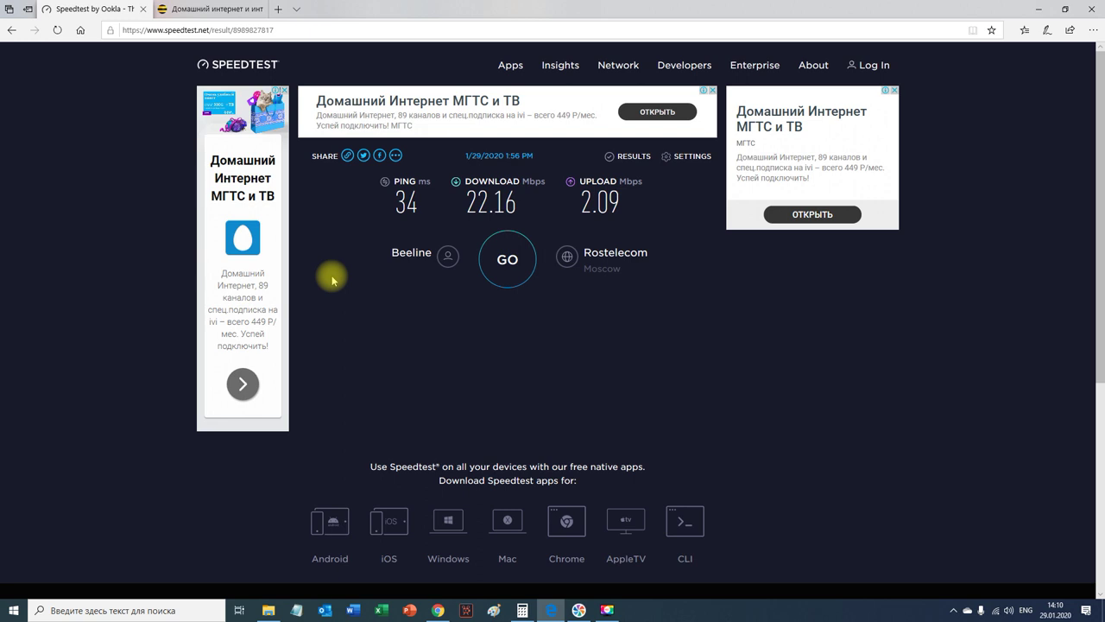
pyautogui.click(995, 609)
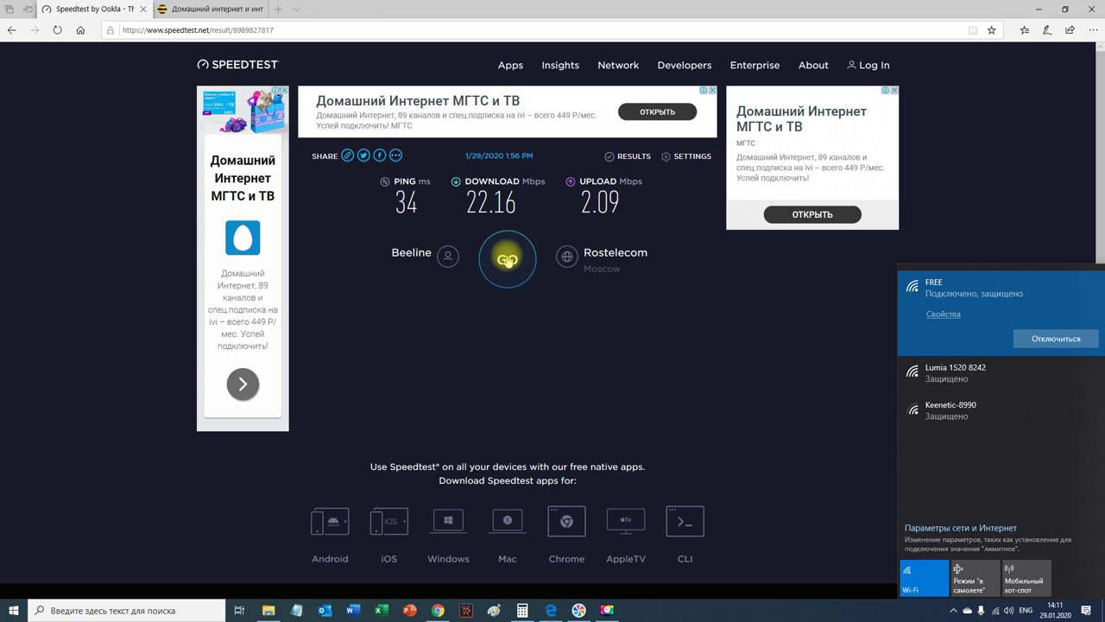
pyautogui.click(507, 260)
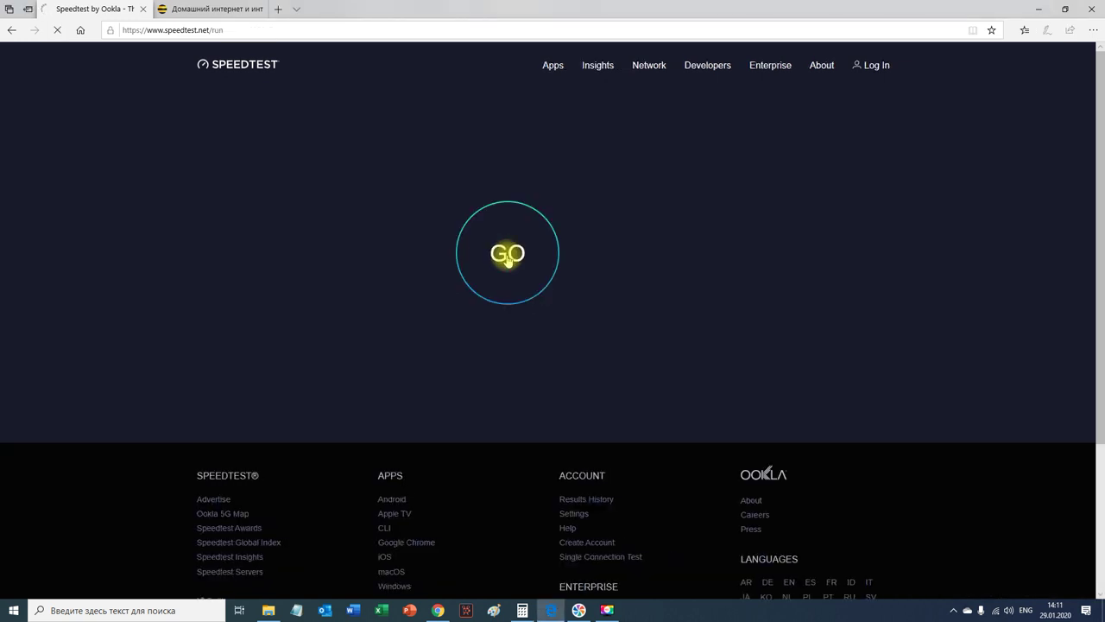